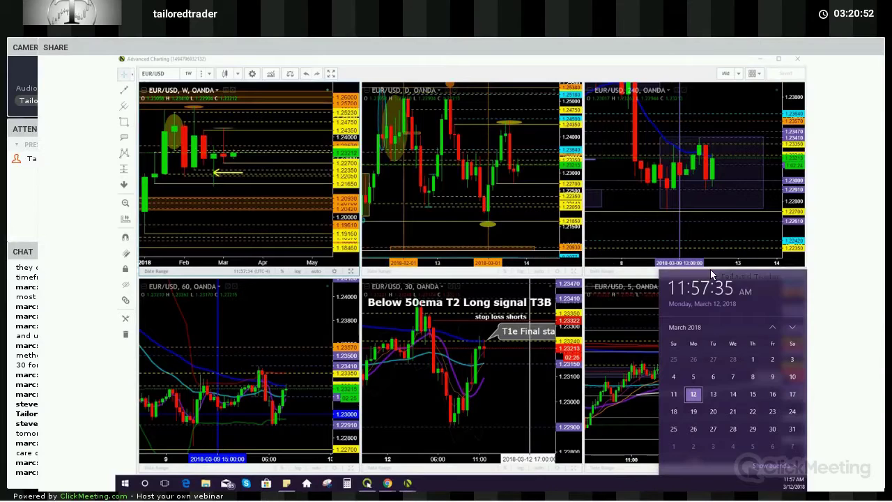
Enlarge the weekly EUR/USD chart to fill the layout and switch it to the 1-month timeframe
click(351, 271)
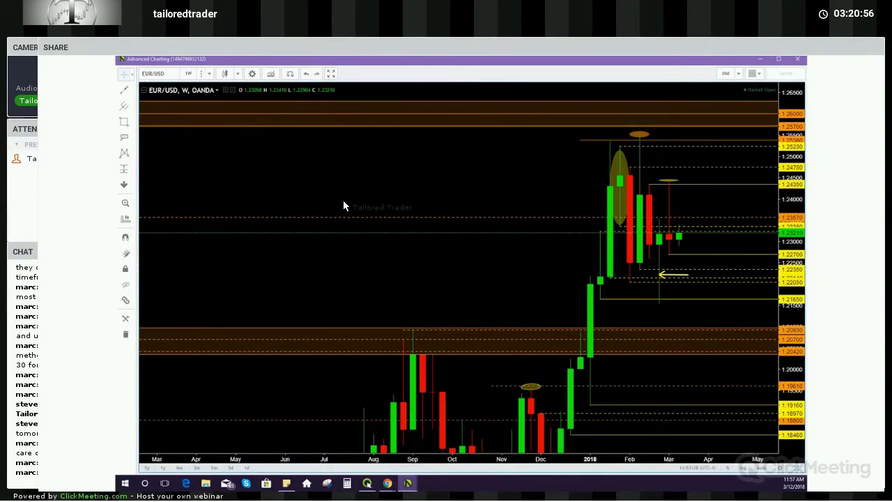
drag(788, 262, 797, 203)
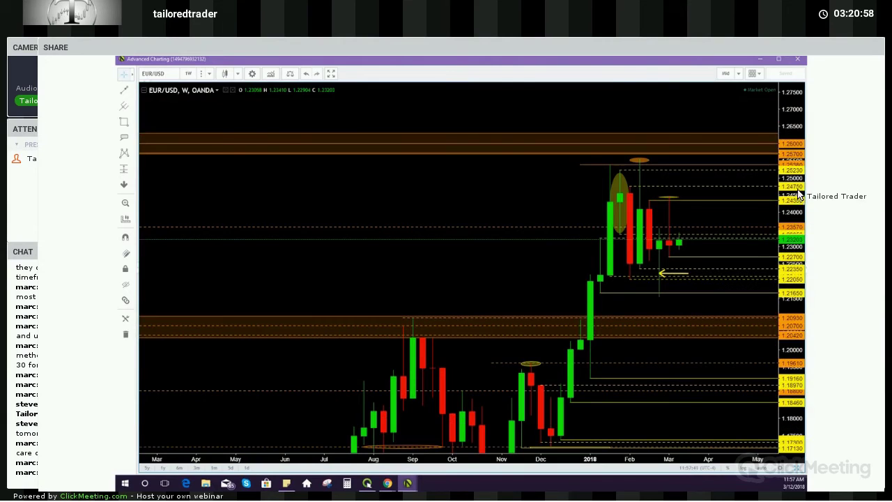
drag(451, 199, 274, 188)
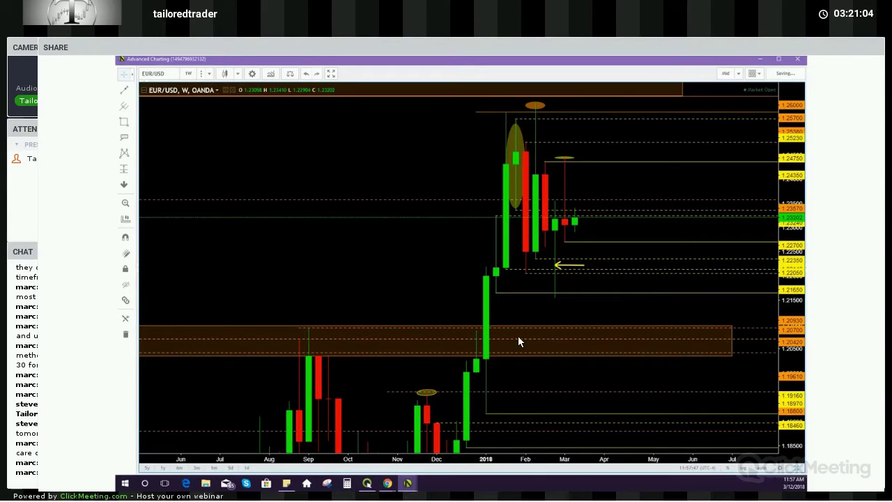
click(209, 73)
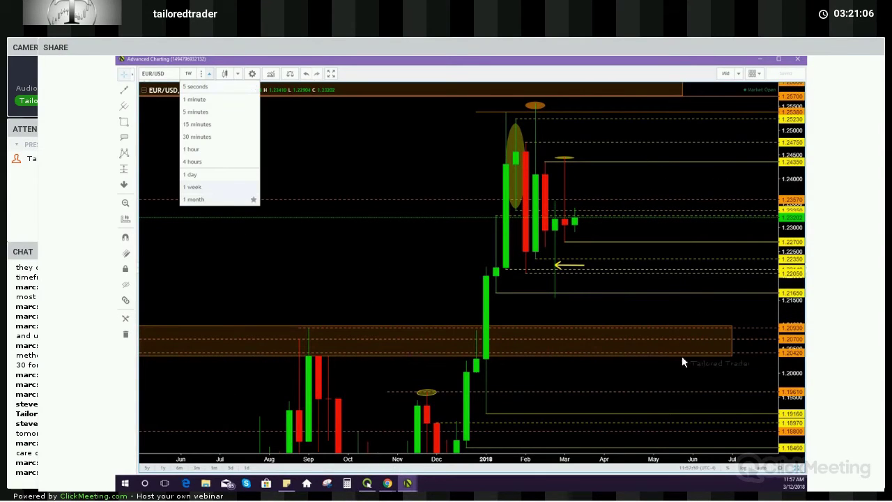
click(209, 199)
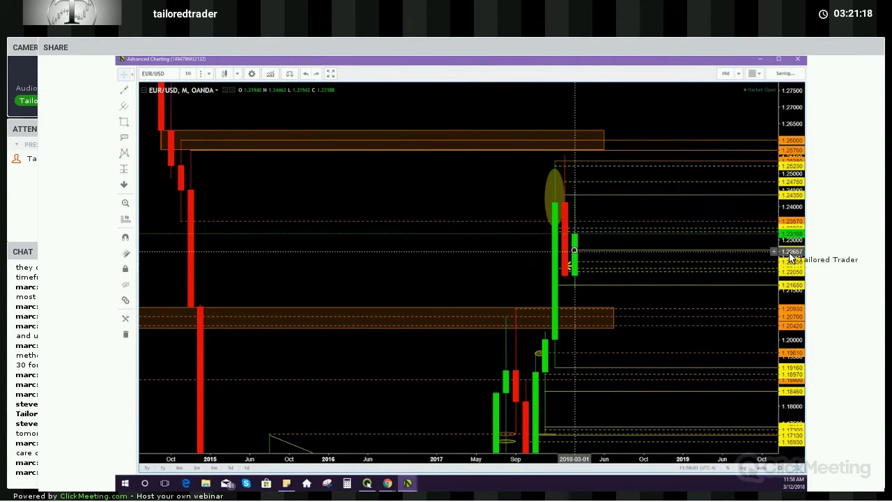
Examine the latest monthly EUR/USD candles and check the March 2018 calendar for the current date and time
scroll(786, 223, up, 3)
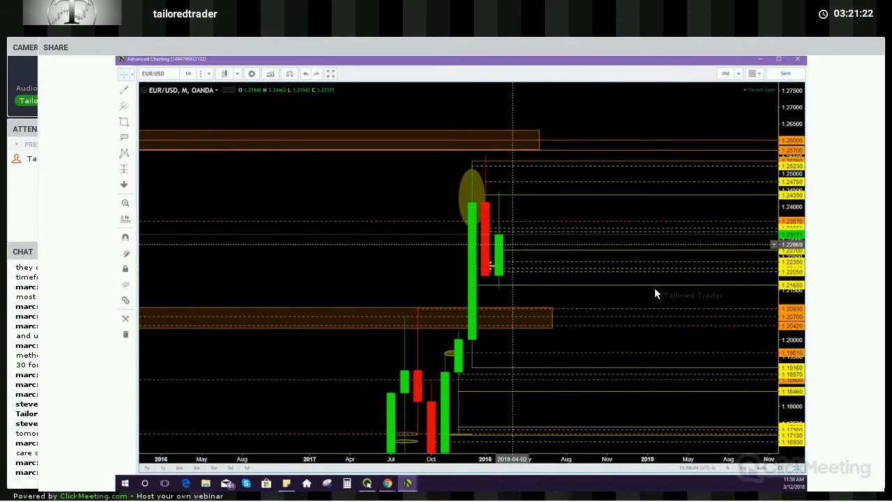
scroll(624, 287, down, 3)
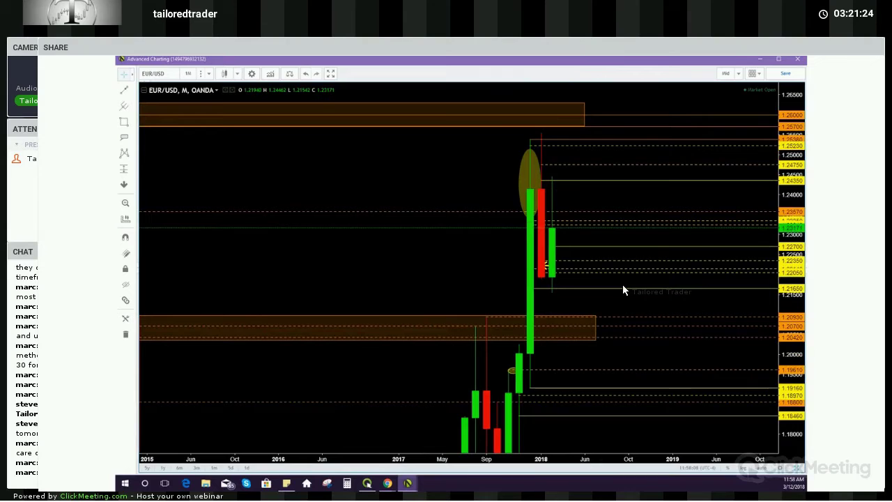
scroll(627, 284, down, 2)
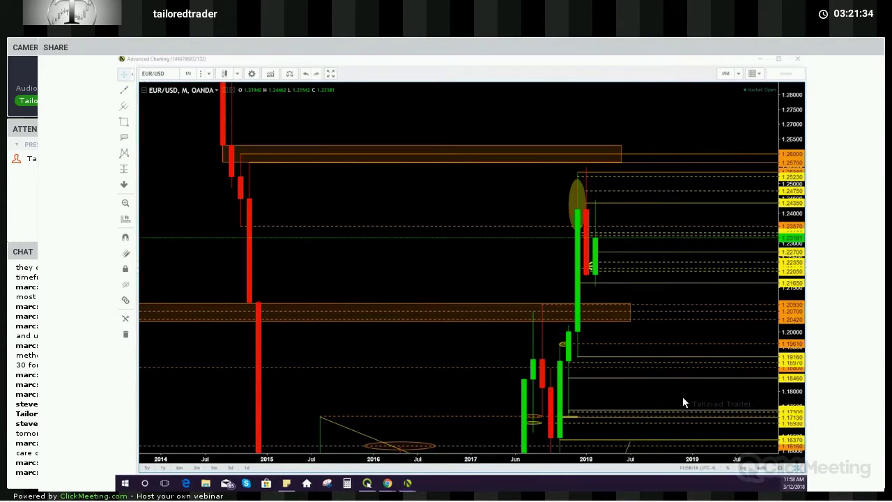
key(super+alt+d)
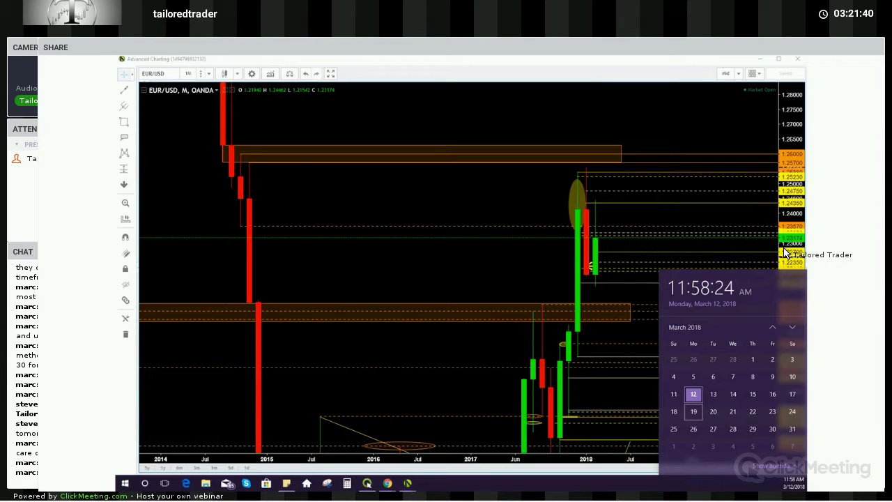
click(538, 283)
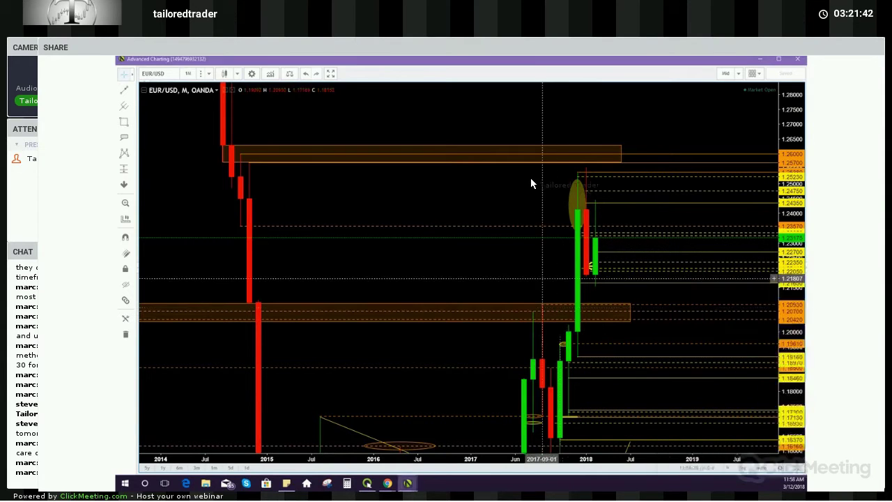
Examine the early-2018 monthly candles in relation to the orange price zones above and below them, including the wider price range
scroll(657, 281, up, 2)
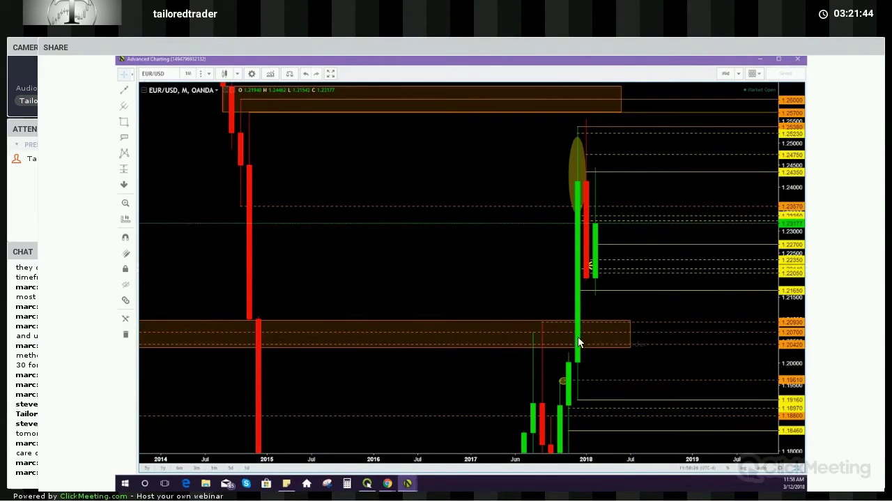
scroll(575, 343, up, 1)
scroll(575, 347, up, 1)
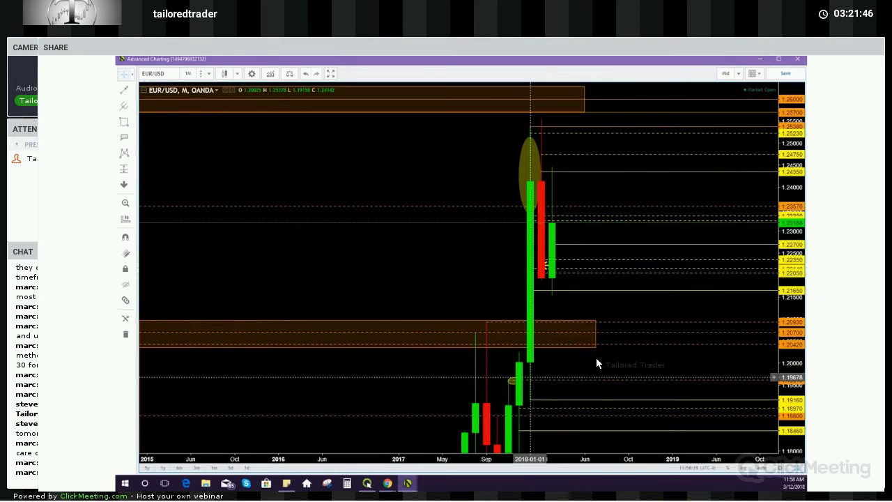
scroll(592, 251, down, 1)
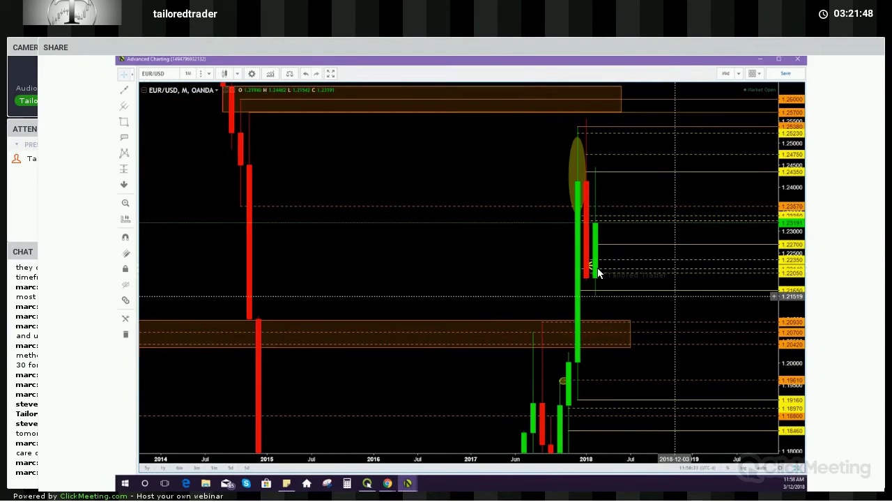
scroll(763, 297, down, 1)
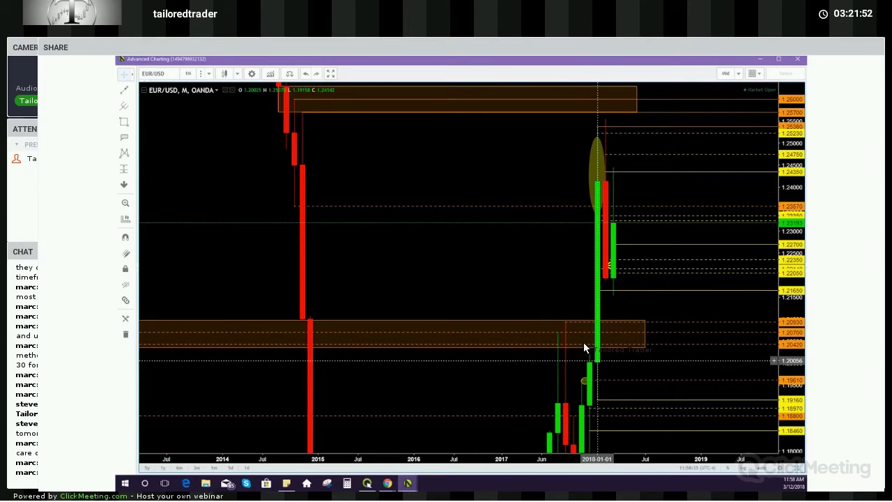
scroll(599, 267, down, 3)
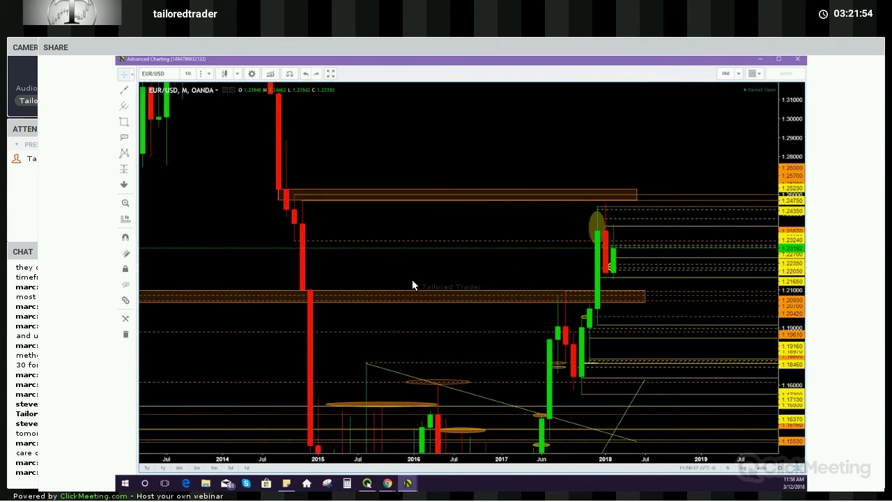
drag(786, 276, 786, 285)
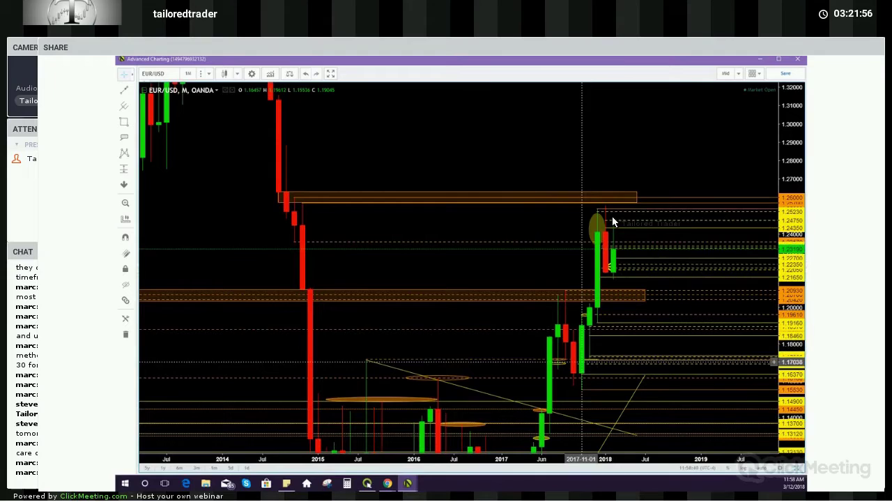
scroll(481, 303, up, 1)
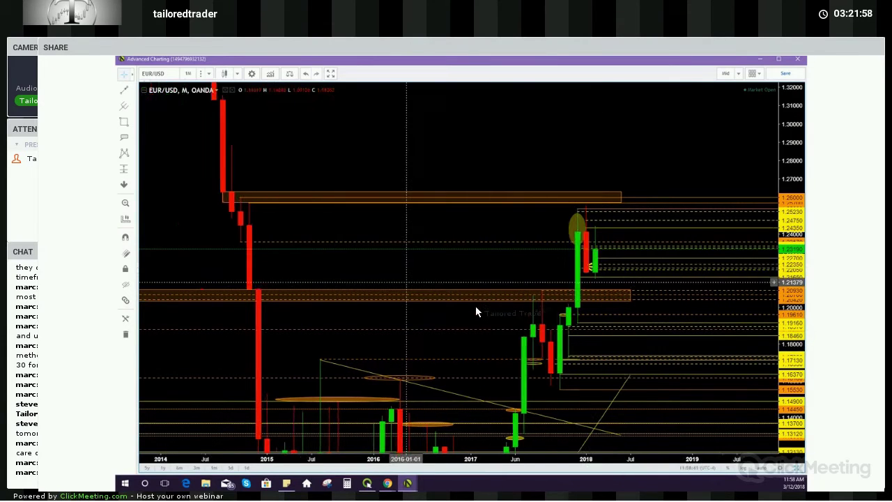
scroll(477, 307, up, 1)
scroll(467, 282, up, 1)
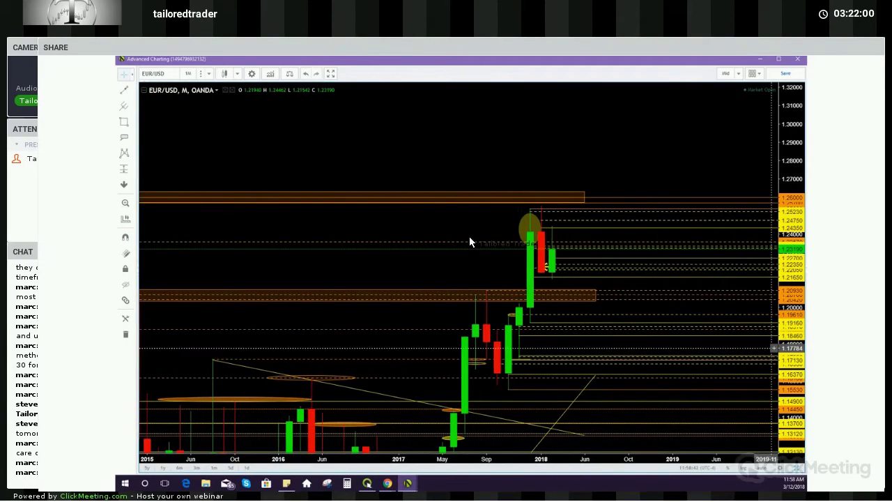
scroll(488, 190, up, 2)
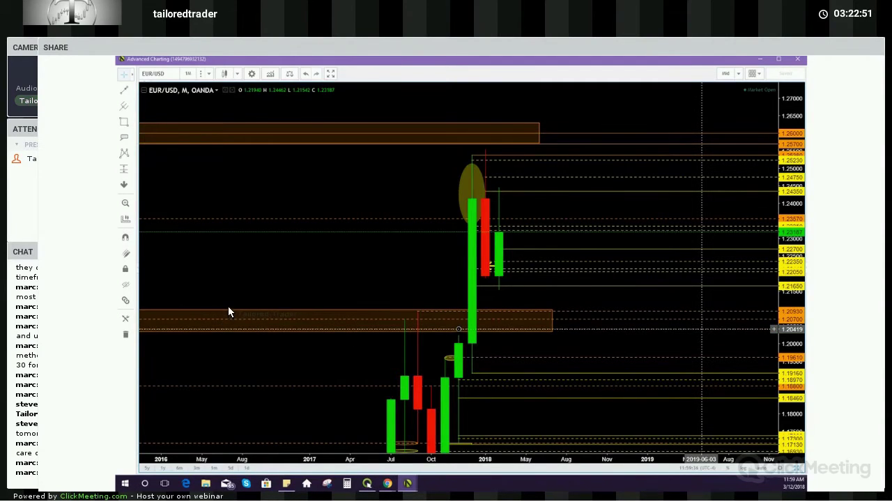
Compare the monthly candles with older price history at the orange zones, and bring up the system clock and calendar
scroll(230, 310, down, 3)
scroll(670, 310, down, 4)
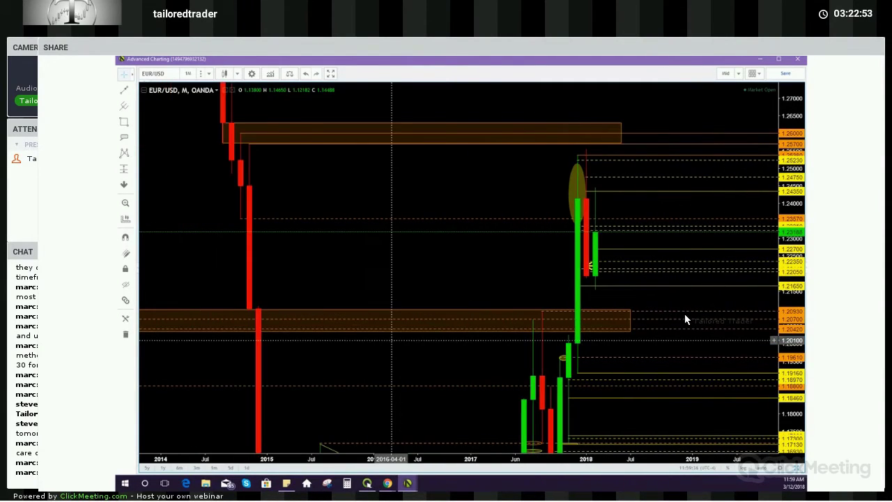
scroll(669, 319, down, 1)
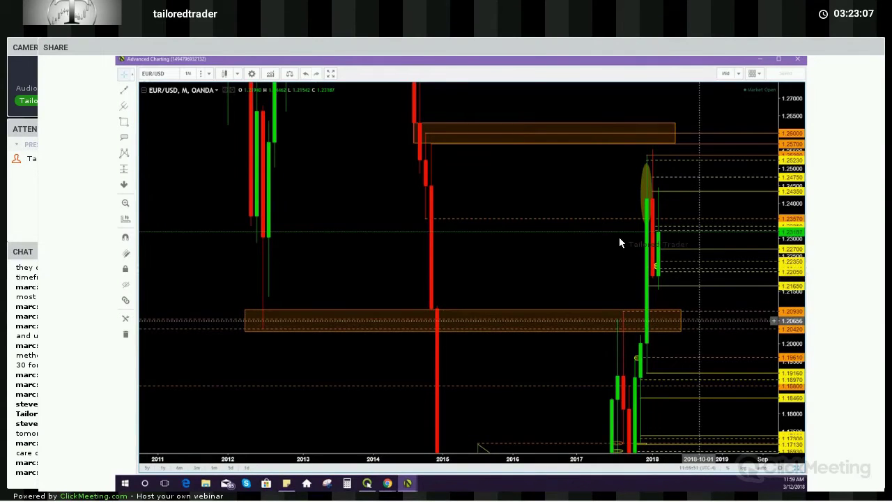
scroll(628, 272, up, 2)
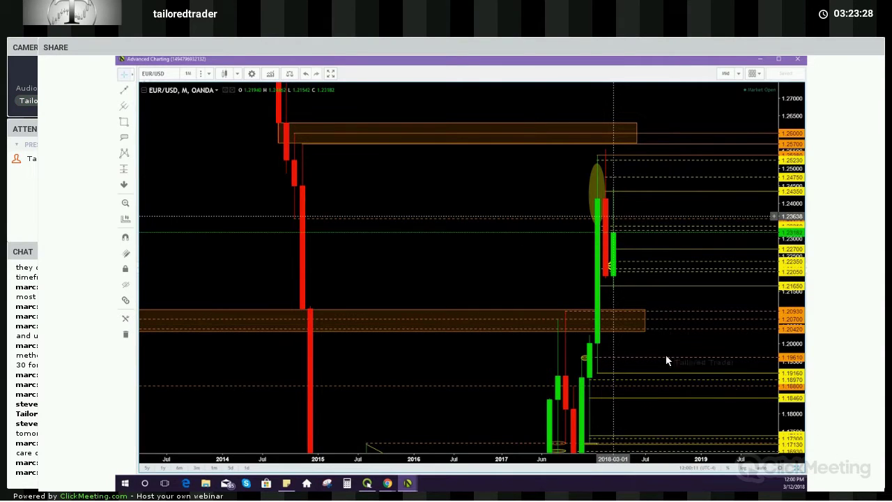
click(793, 482)
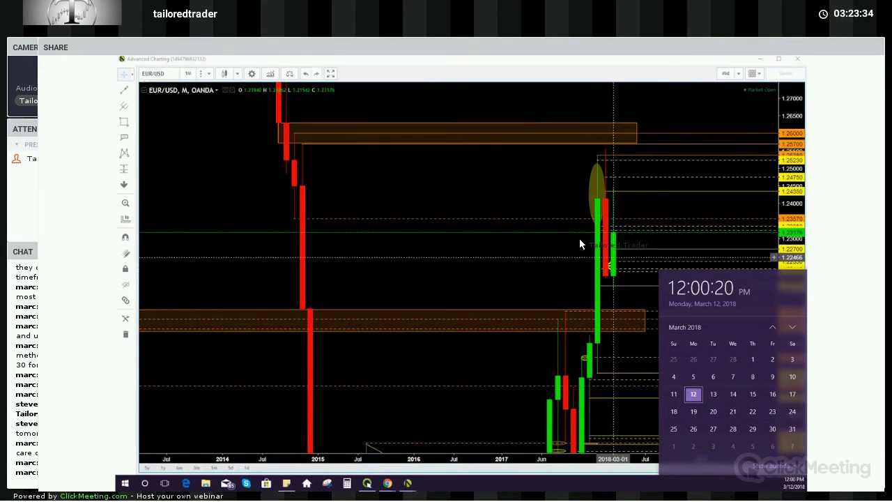
scroll(627, 300, up, 2)
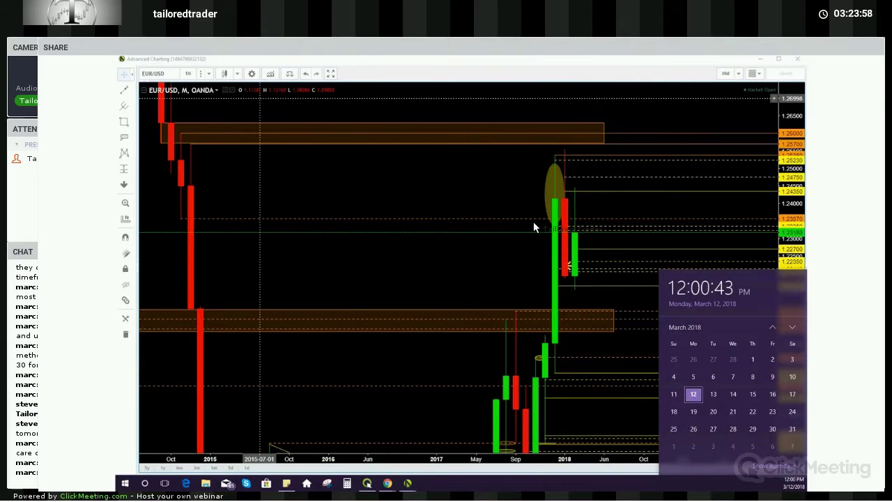
Switch the EUR/USD chart back to the 1-week timeframe
click(188, 73)
click(198, 187)
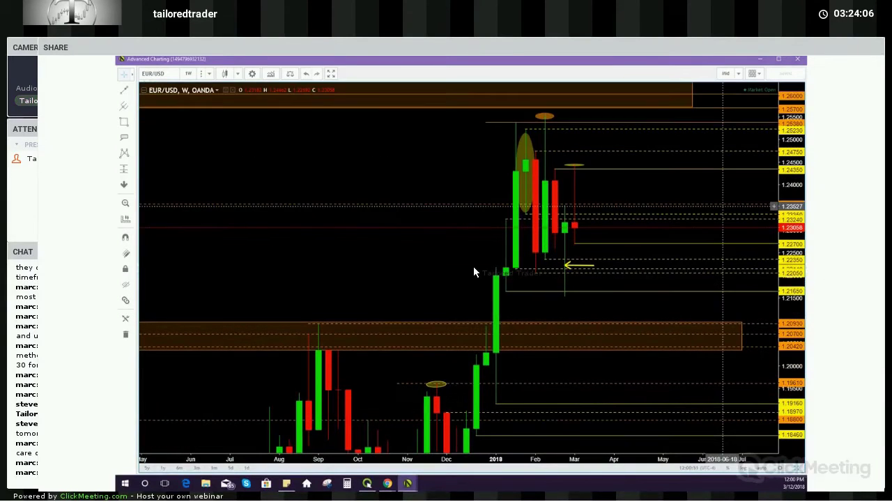
drag(601, 232, 500, 272)
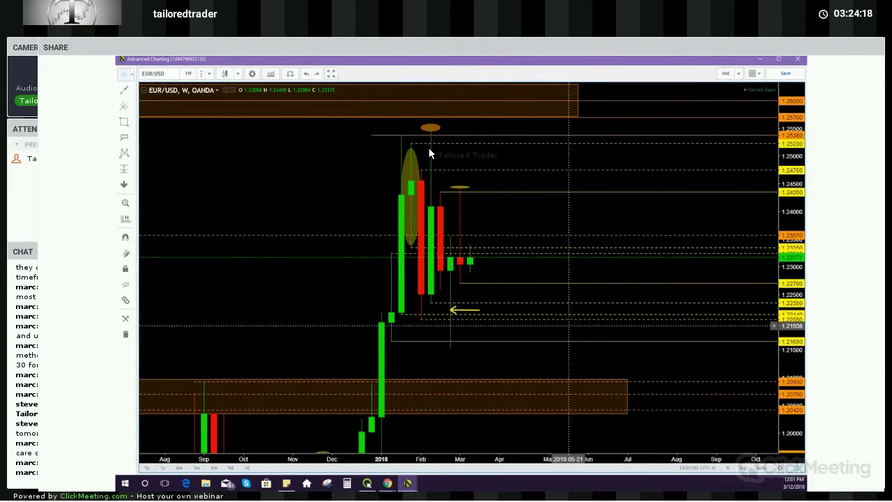
Examine the weekly candles from January to March 2018 against the marked highs, lows and yellow price levels
drag(434, 130, 732, 302)
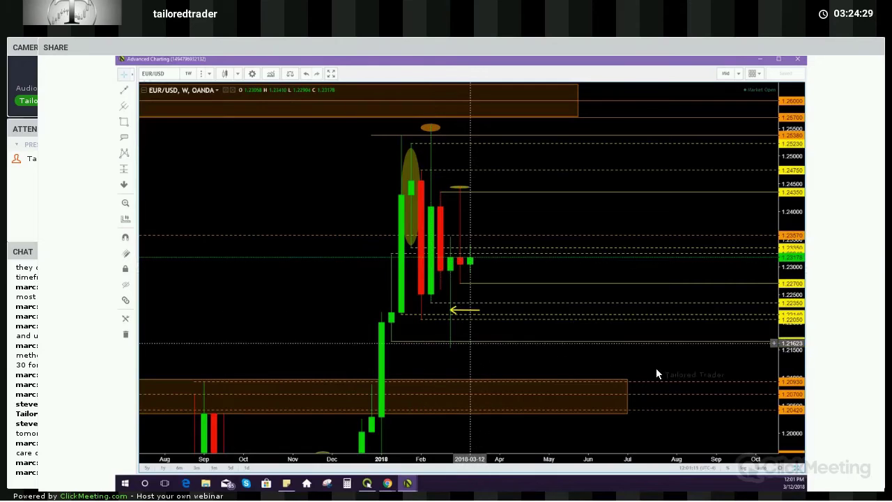
scroll(792, 377, up, 2)
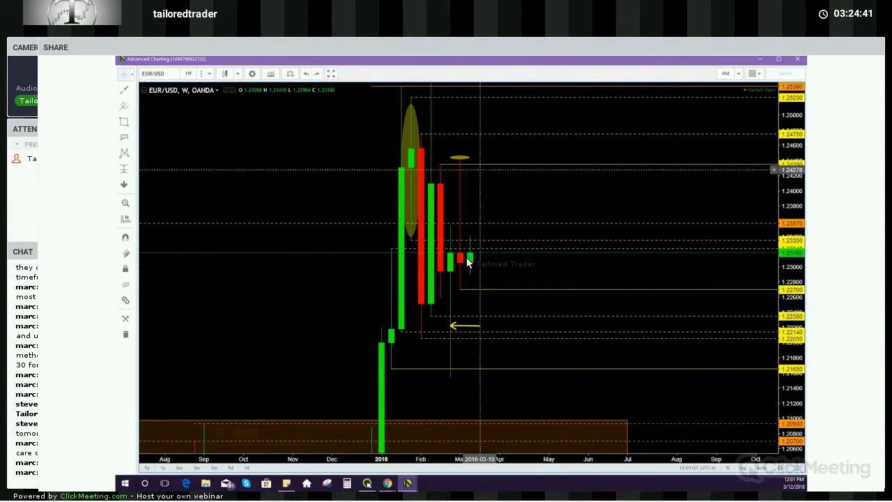
click(329, 260)
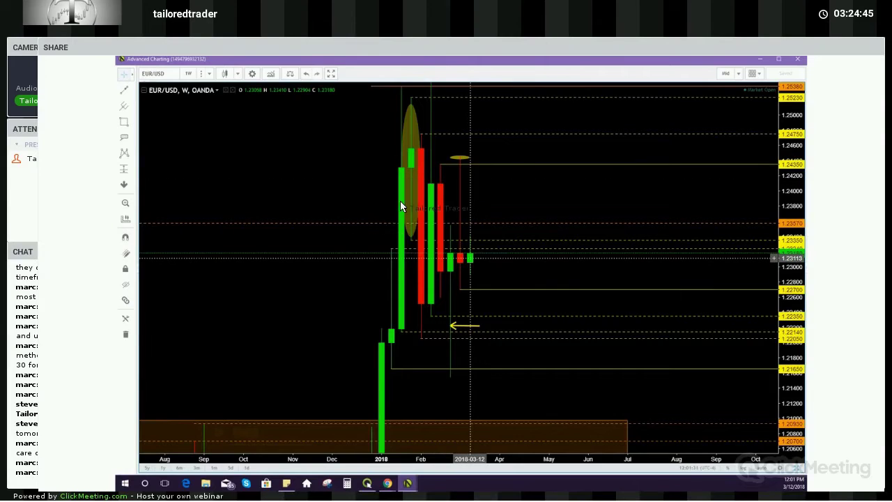
scroll(718, 242, up, 2)
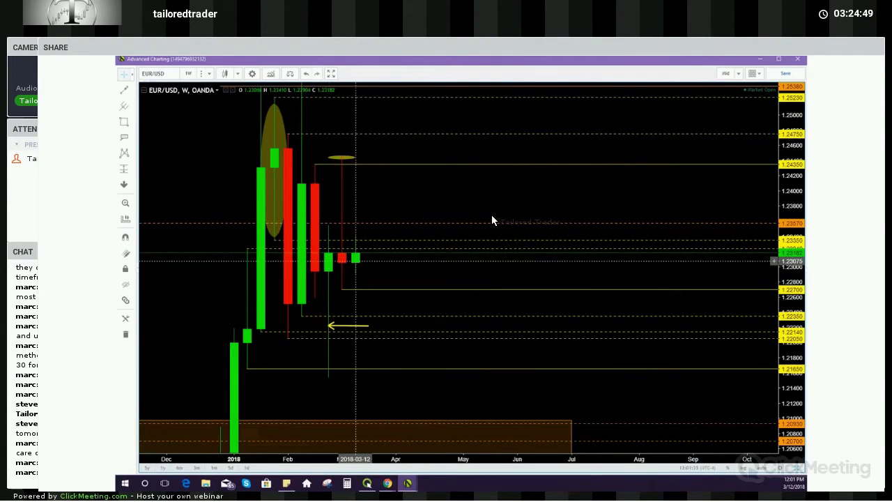
drag(694, 231, 757, 255)
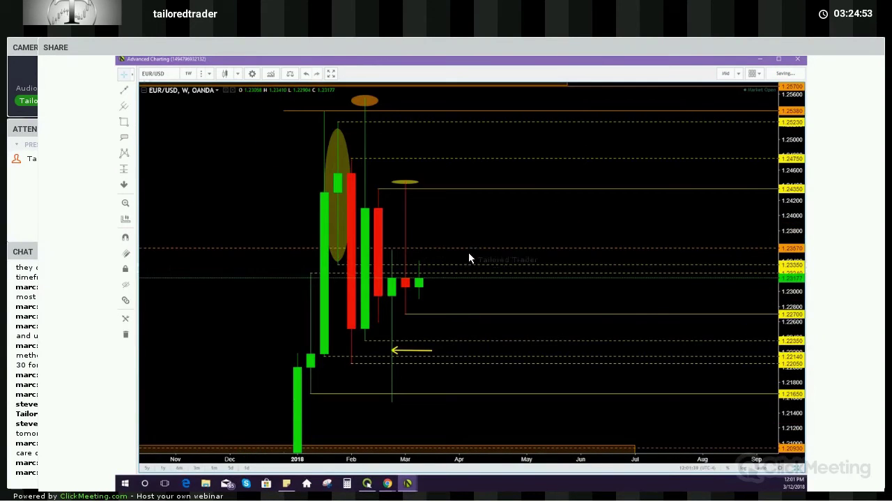
scroll(463, 272, left, 2)
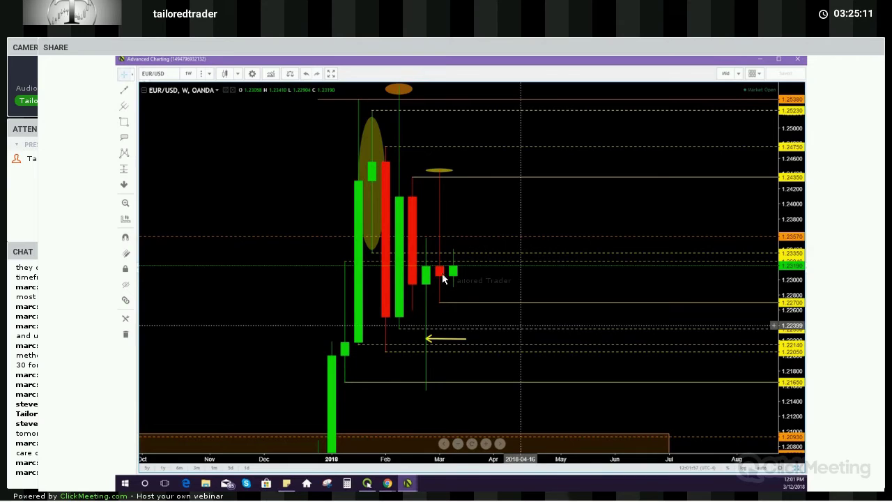
drag(440, 270, 452, 253)
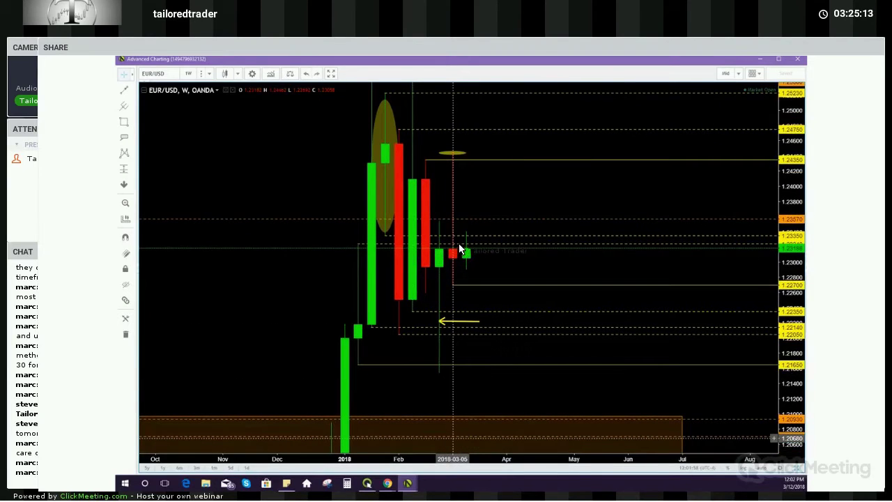
click(425, 159)
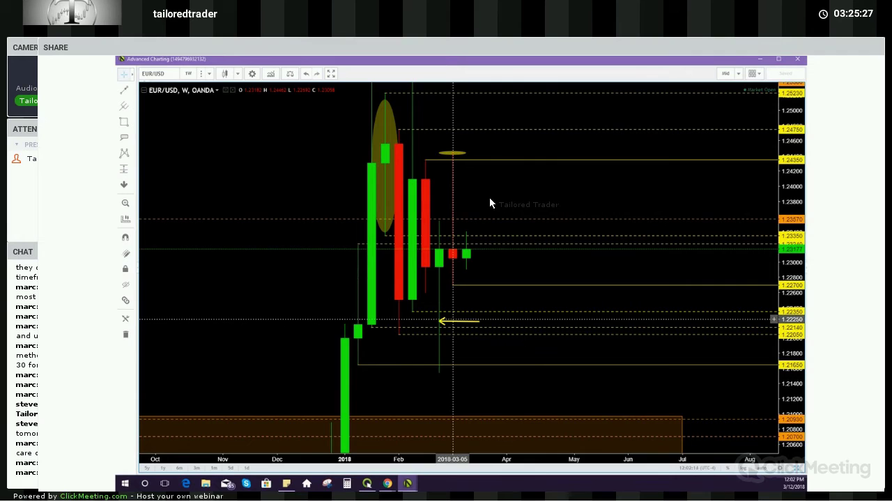
Clone the yellow arrow on the weekly chart and place the copy beside the early-March candle's upper wick, at about 1.2388
right_click(442, 304)
click(470, 392)
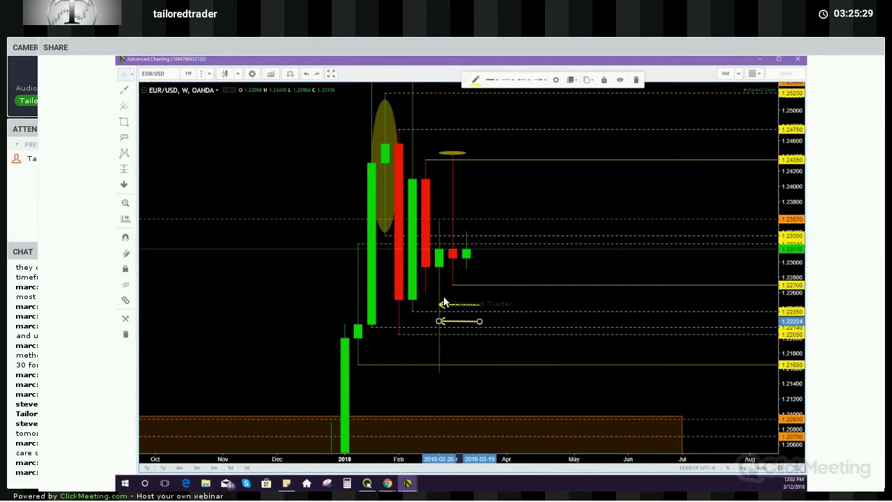
click(507, 244)
drag(512, 209, 496, 200)
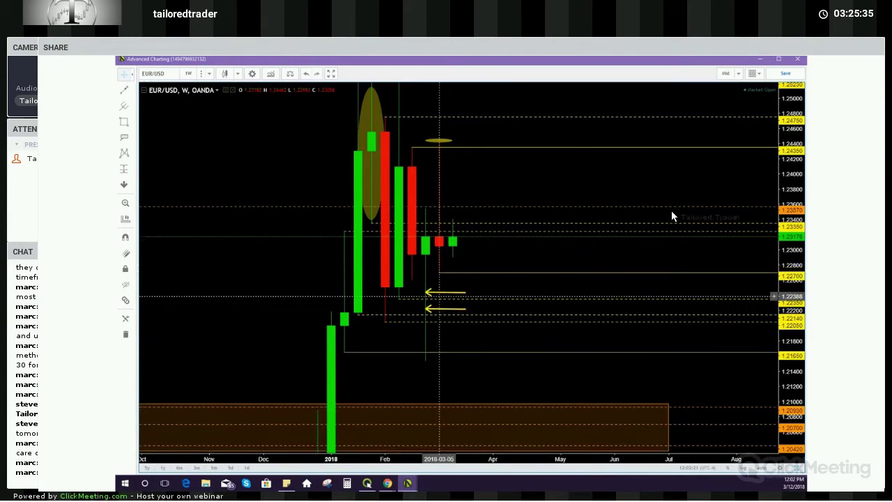
mouse_move(439, 292)
mouse_down()
mouse_move(478, 191)
mouse_move(467, 183)
mouse_up()
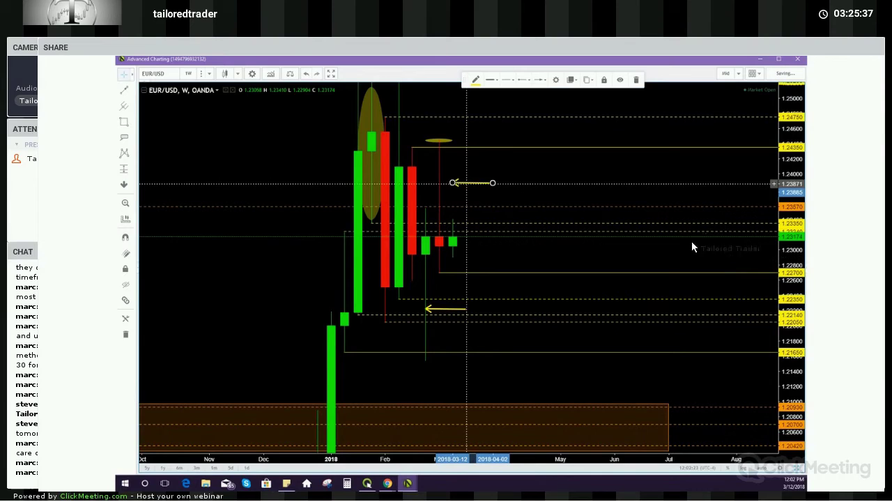
click(501, 201)
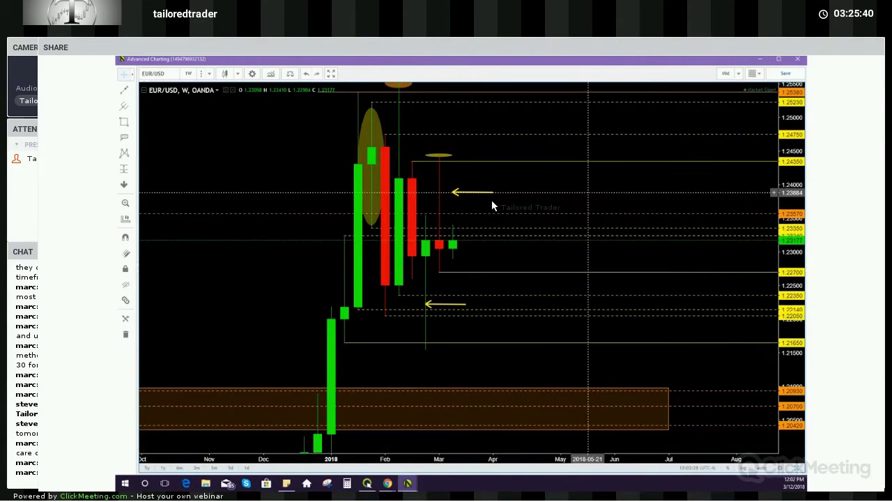
Move the copied arrow to the 1.22700 line beyond the latest weekly candle and tilt it to point up at the line
drag(440, 178, 474, 190)
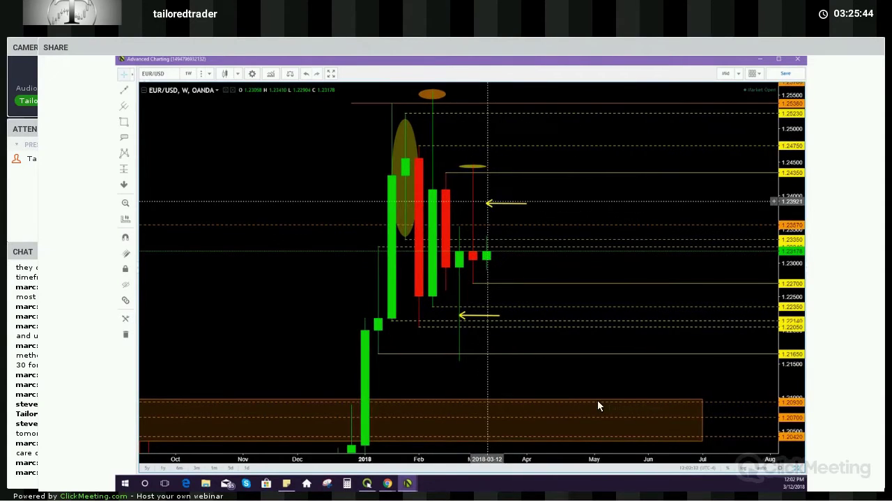
drag(555, 225, 602, 244)
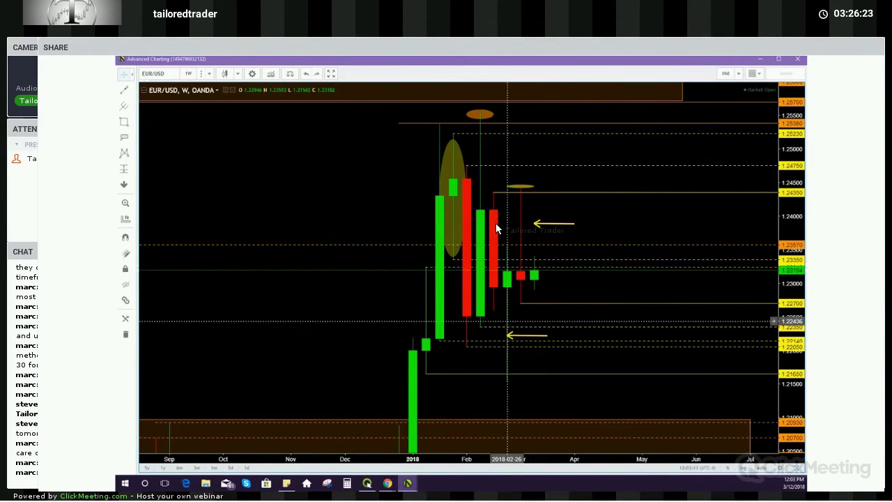
scroll(523, 286, up, 1)
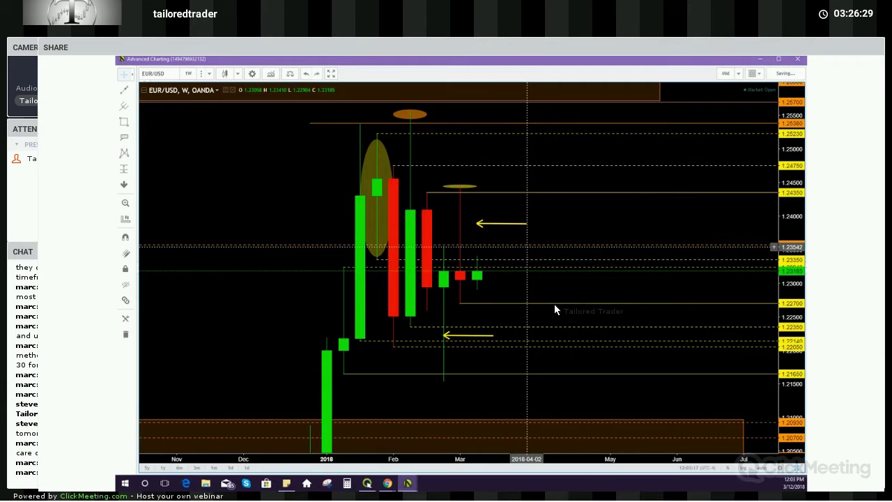
drag(568, 305, 573, 306)
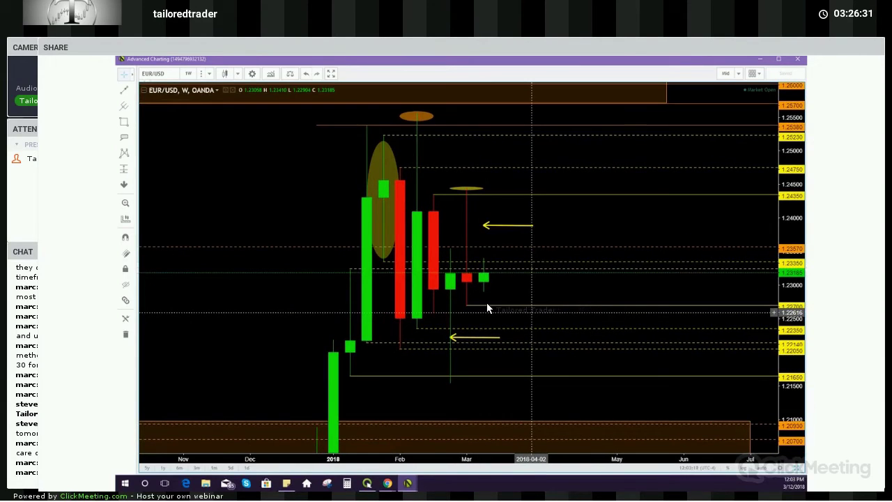
mouse_move(498, 225)
mouse_down()
mouse_move(531, 253)
mouse_move(564, 306)
mouse_up()
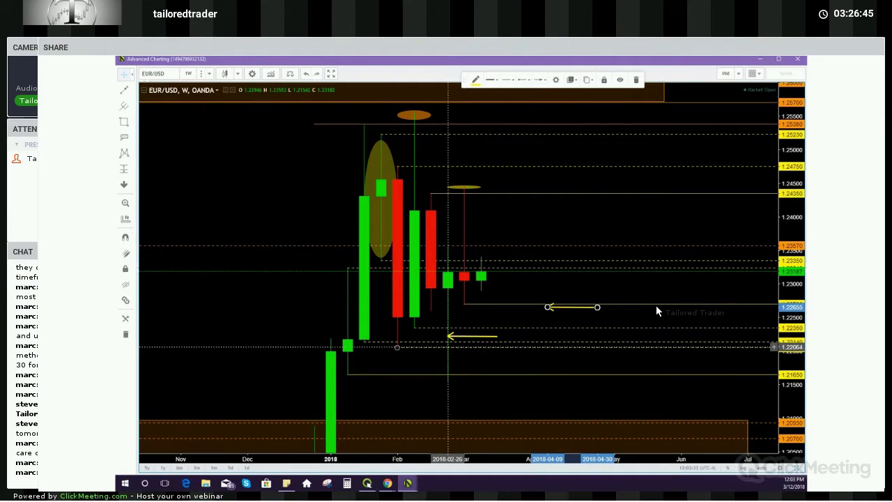
drag(597, 307, 581, 333)
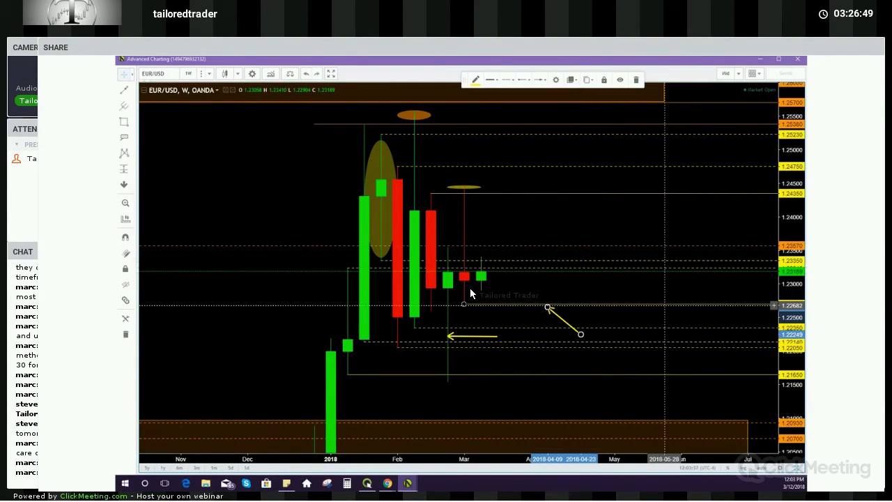
click(484, 308)
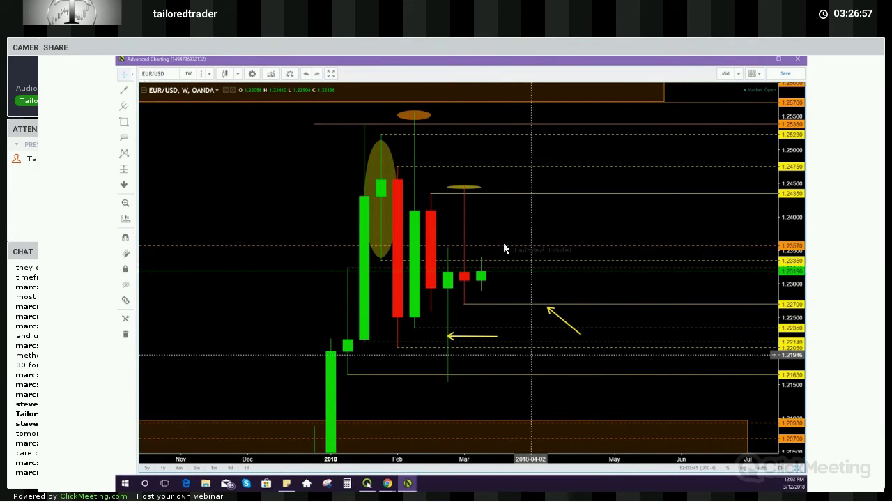
Reshape the copied arrow into a rising projection from just above the 1.22700 line to about 1.2400, beyond the current weekly candle
drag(548, 307, 515, 235)
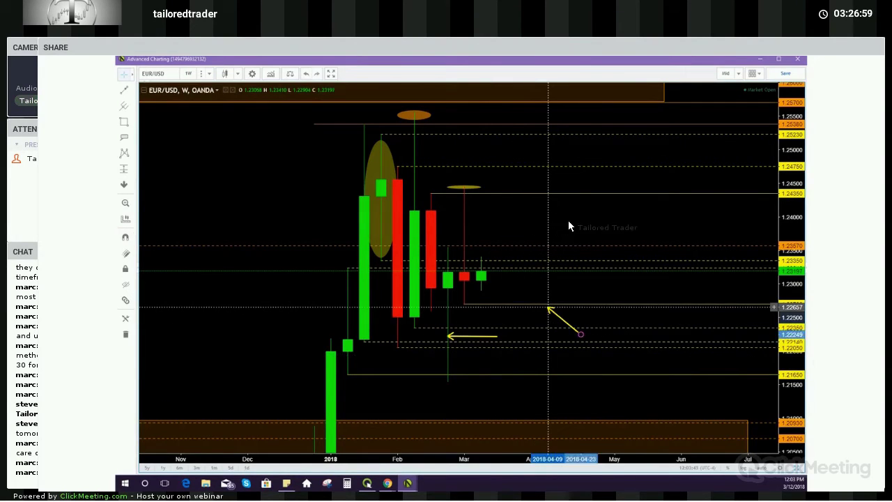
mouse_move(581, 334)
mouse_down()
mouse_move(531, 293)
mouse_move(515, 299)
mouse_up()
drag(514, 236, 563, 222)
drag(514, 298, 498, 301)
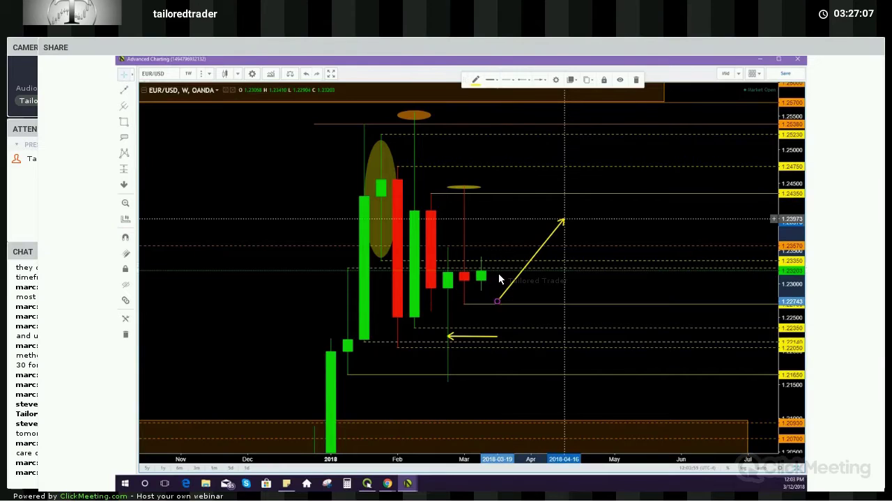
click(479, 204)
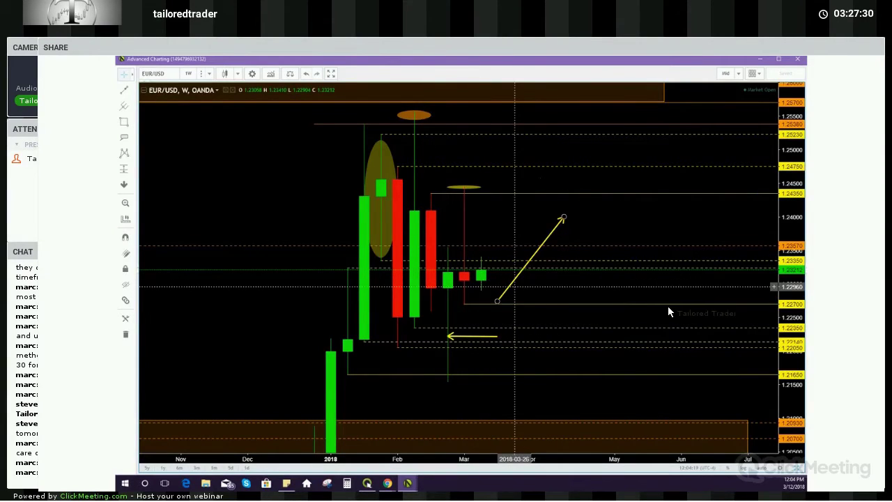
drag(514, 282, 531, 279)
click(499, 301)
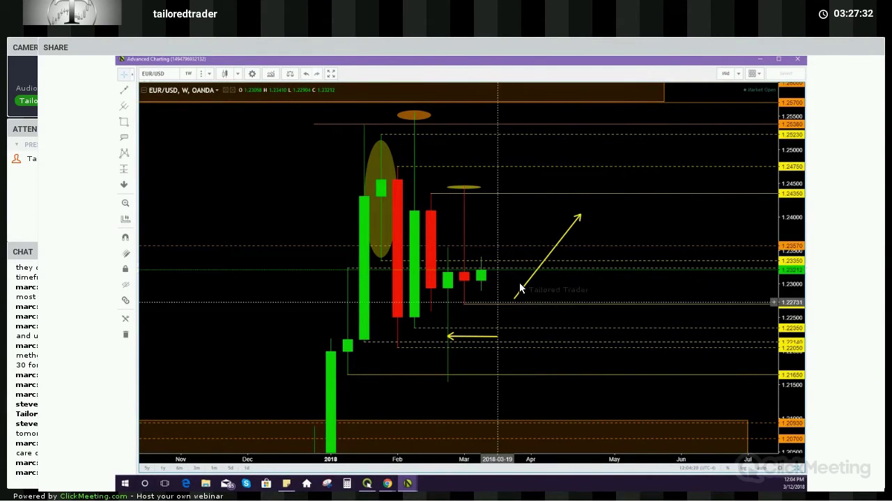
click(566, 235)
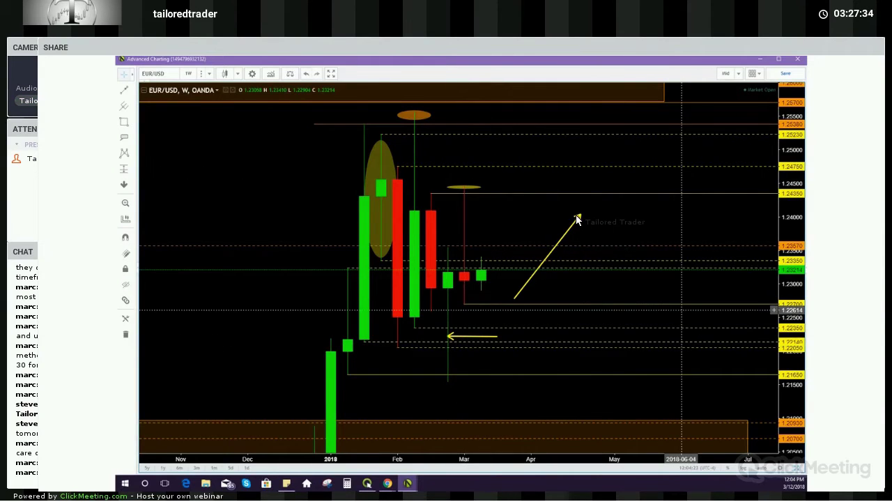
Reshape the rising arrow into a horizontal one pointing back at the early-March candle's upper wick
drag(514, 298, 548, 238)
drag(582, 214, 481, 225)
drag(548, 238, 547, 226)
click(564, 222)
Return to the six-chart layout and enlarge the EUR/USD daily chart, showing candles from January to March 2018
click(797, 468)
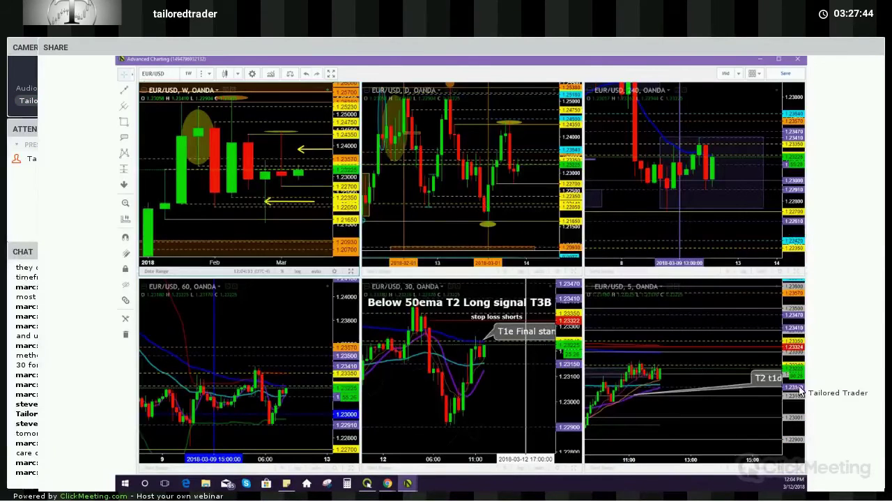
click(574, 271)
scroll(576, 273, up, 3)
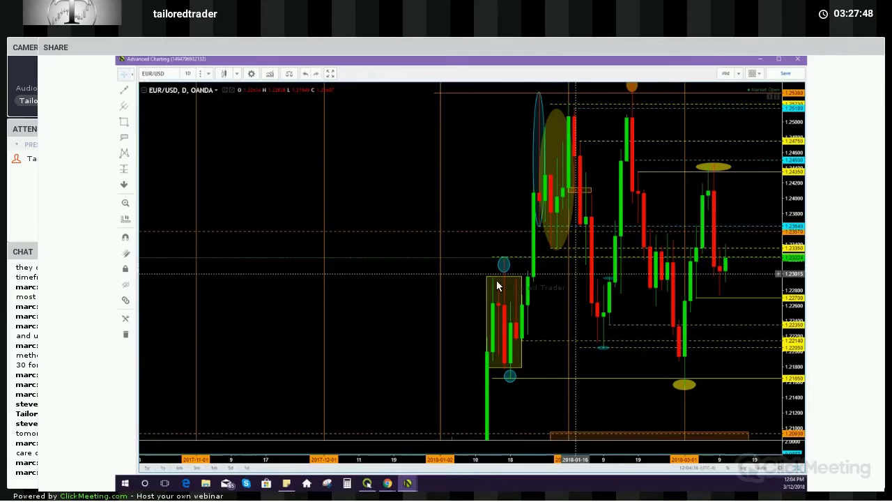
drag(794, 273, 794, 358)
scroll(728, 355, up, 3)
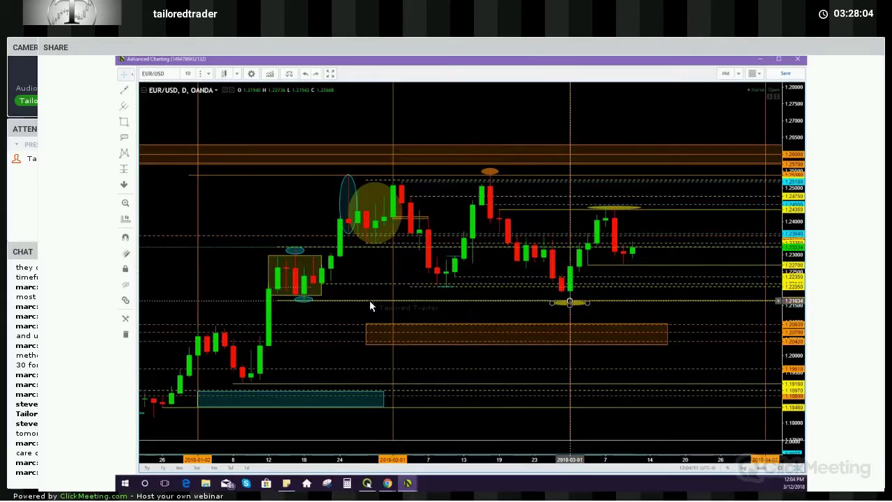
Examine the daily swing highs and lows marked by ellipses in February and March 2018 against the latest candles
click(570, 303)
click(446, 313)
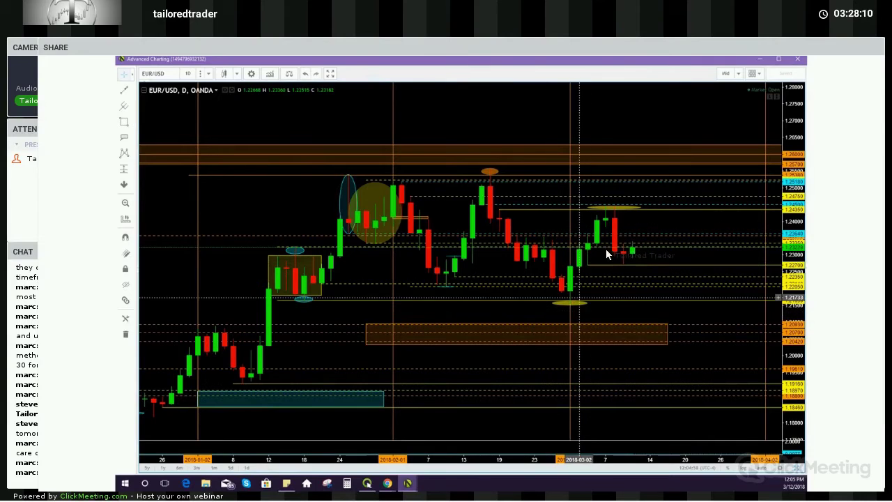
click(570, 303)
click(557, 255)
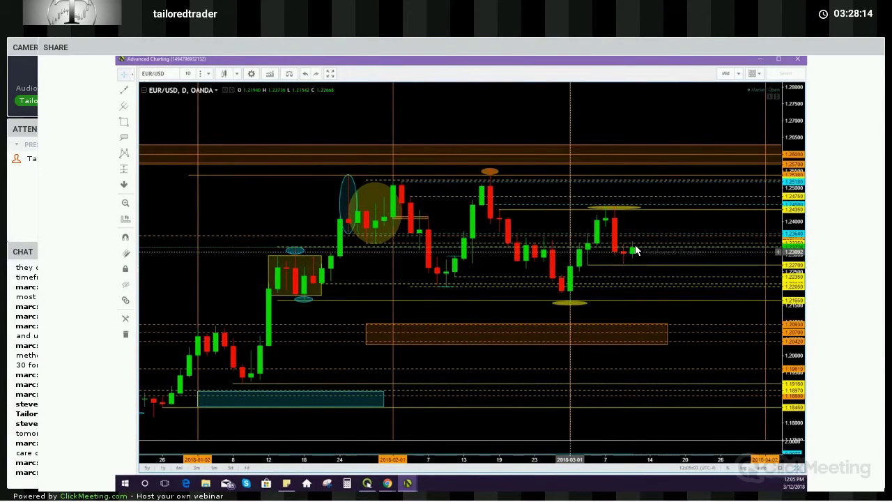
drag(604, 231, 580, 230)
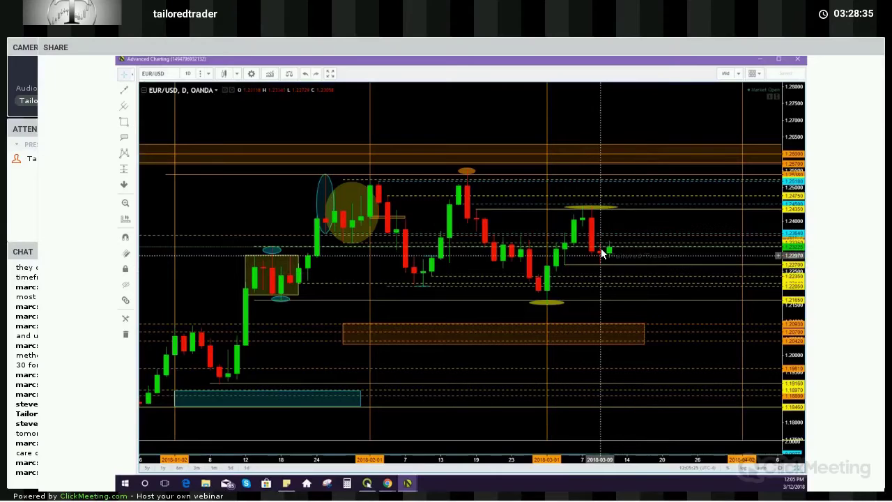
drag(794, 336, 794, 270)
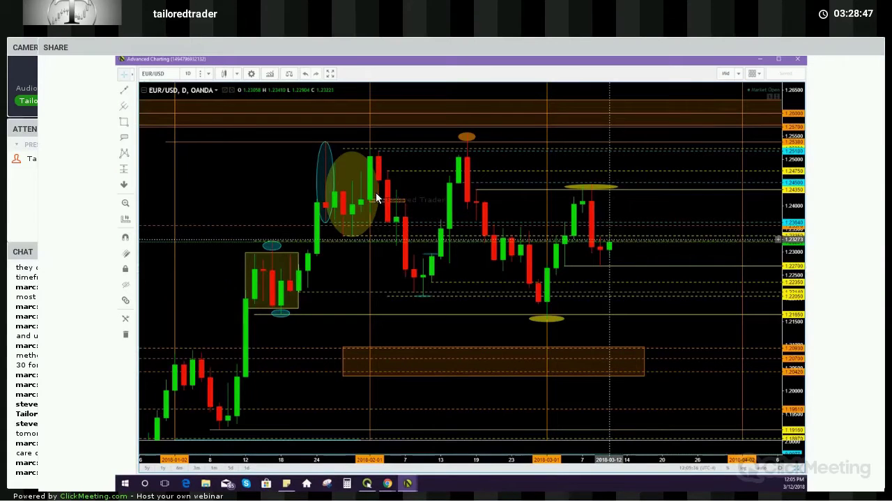
Bring up the 30-minute USD/JPY chart window, change its pair to EUR/USD, and return to the daily chart
click(407, 484)
click(535, 444)
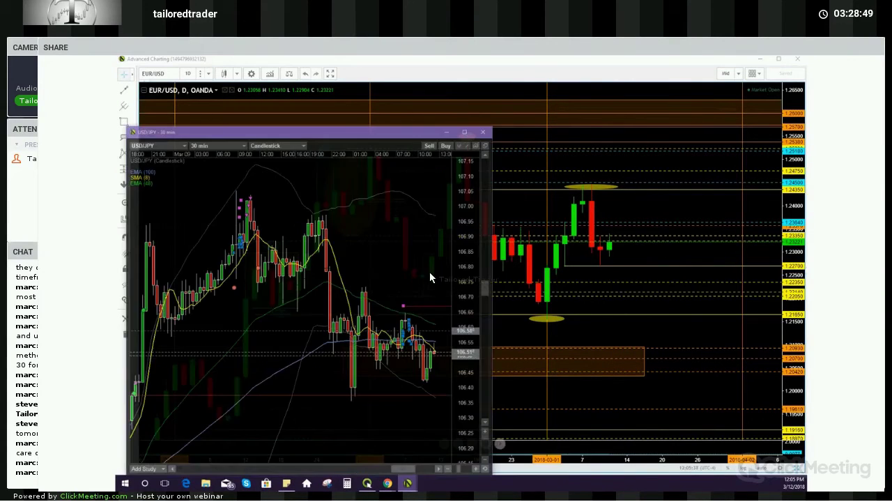
click(148, 133)
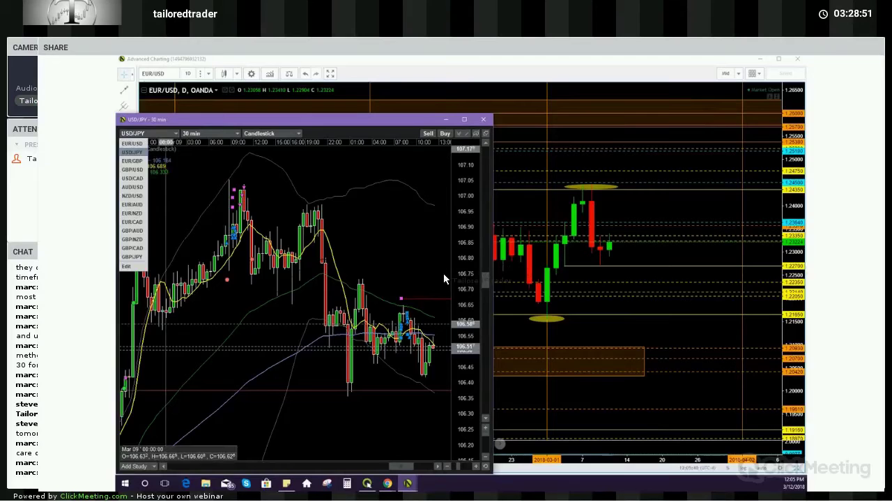
click(132, 143)
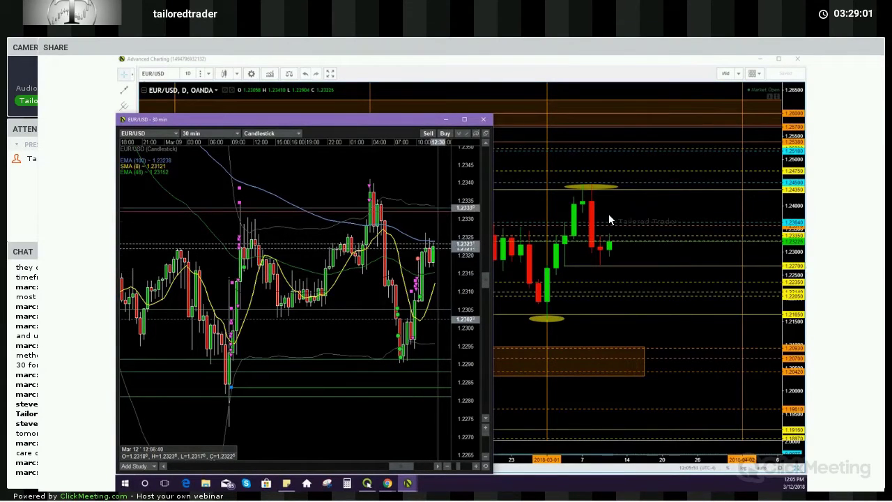
click(730, 253)
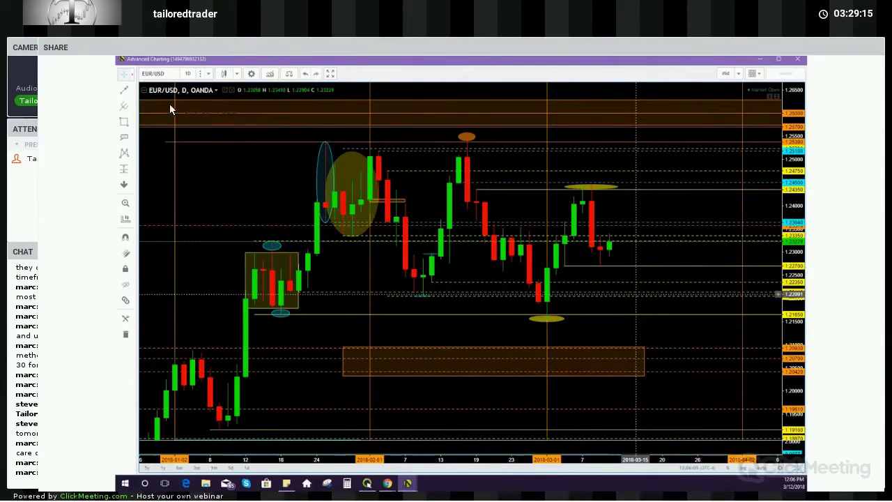
Draw a purple arrow rising from about 1.2466 to 1.2525, beyond the latest daily candle
click(125, 90)
click(635, 168)
click(644, 175)
click(662, 147)
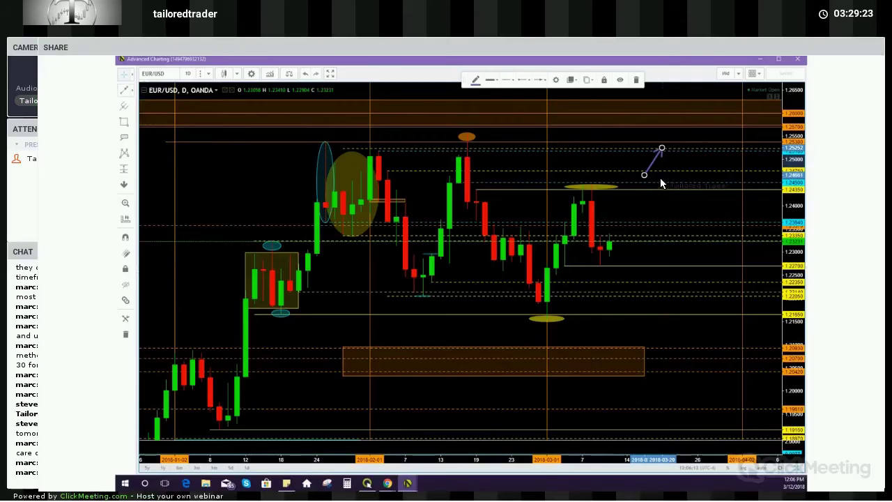
Draw a second arrow falling from about 1.2482 to 1.2445 next to the rising arrow
key(alt+t)
click(654, 167)
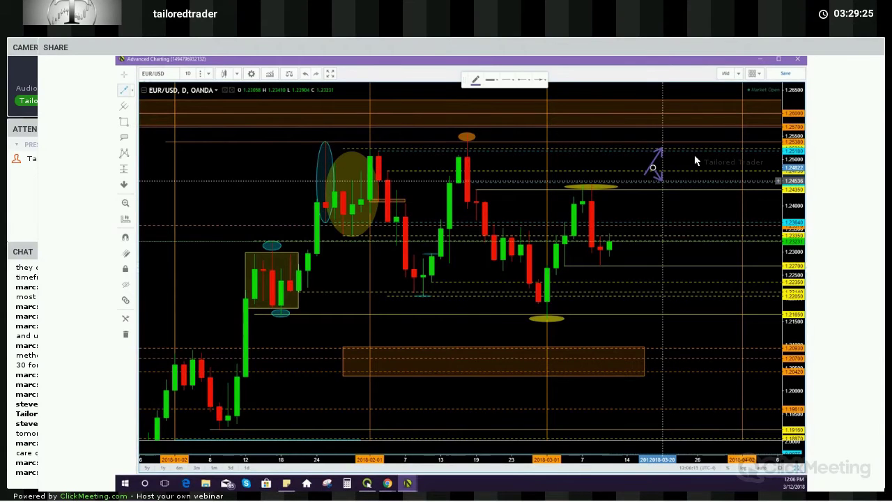
double_click(662, 185)
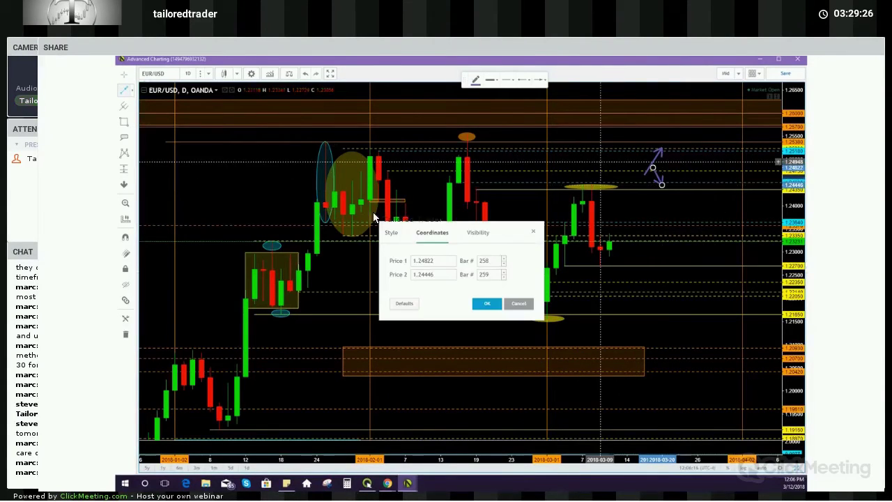
key(Escape)
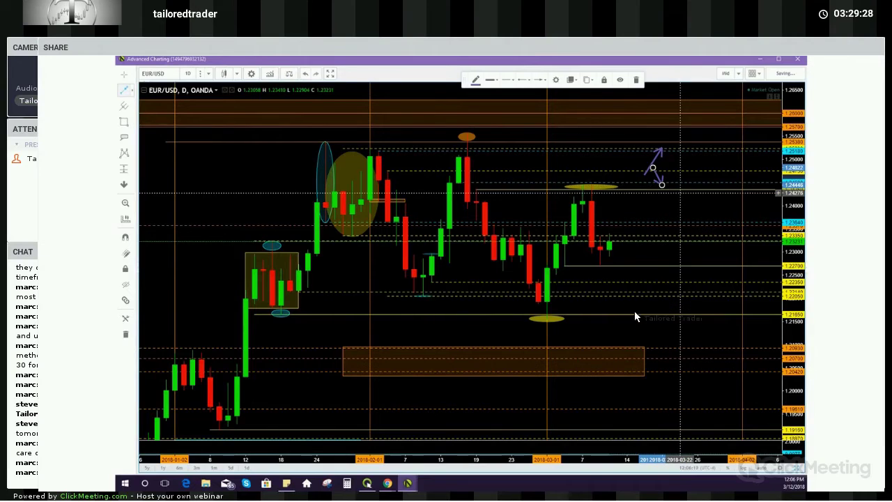
Draw a third arrow rising from about 1.2447 to 1.2516, and shift the first arrow back so it leads into the falling one
click(662, 183)
double_click(698, 151)
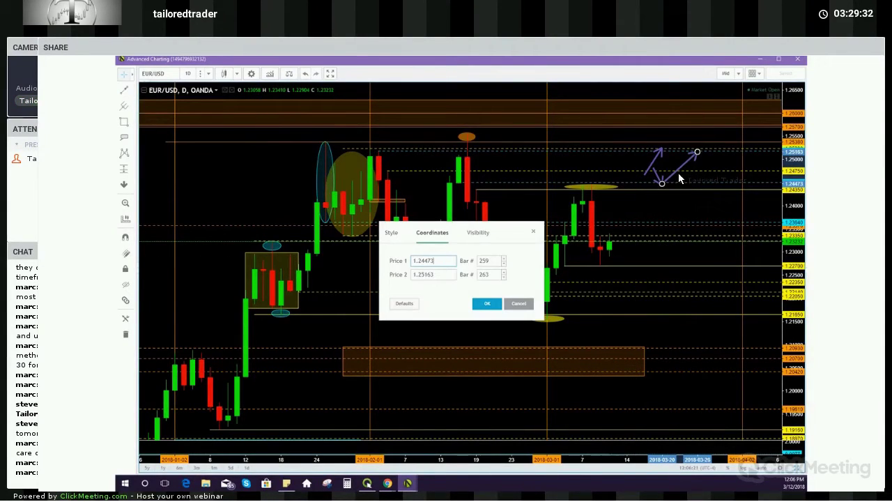
key(Escape)
drag(653, 159, 635, 178)
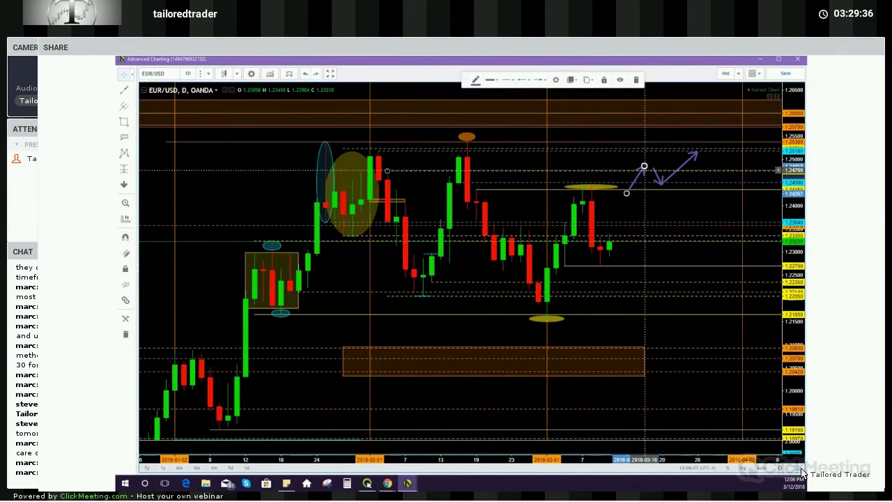
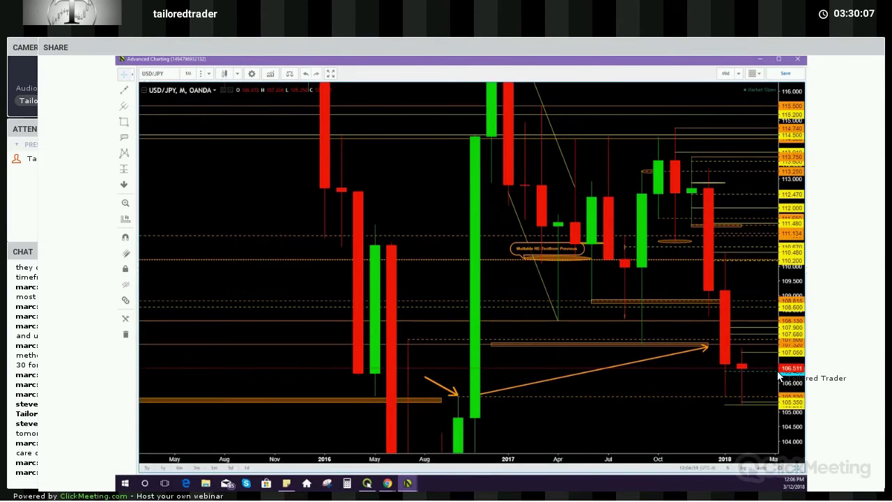
Examine the monthly USD/JPY candles from 2016 to 2018 around the two orange arrows and the levels near 105.53 and 107.32
drag(781, 298, 781, 348)
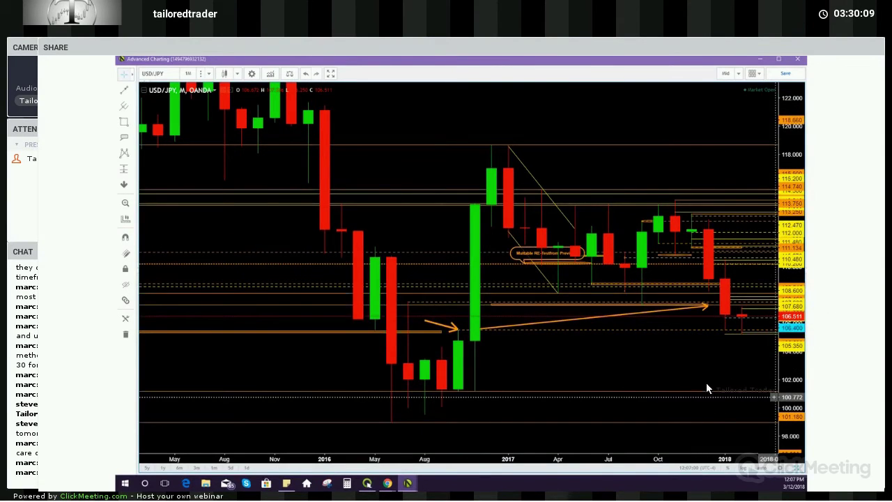
drag(608, 372, 484, 378)
drag(779, 313, 784, 269)
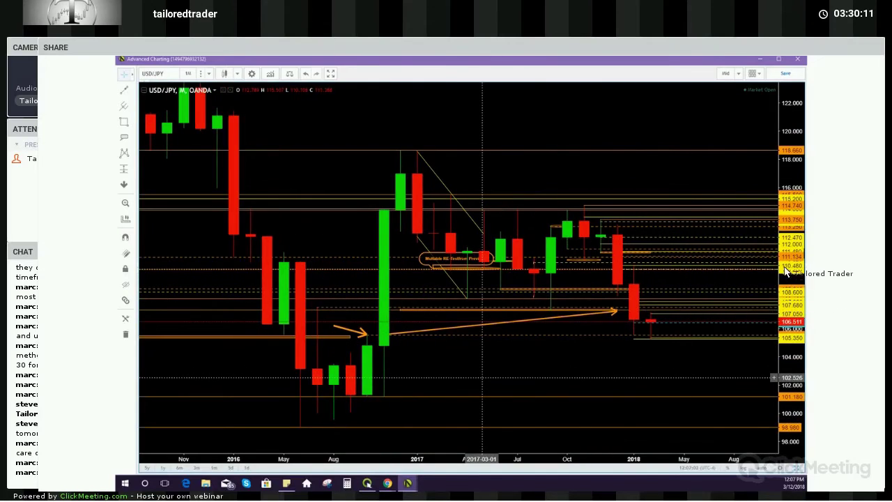
drag(712, 373, 672, 288)
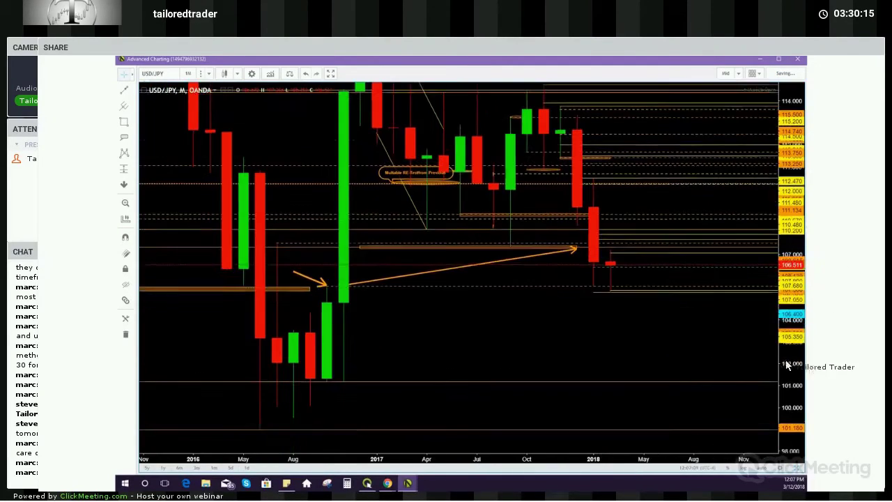
drag(787, 362, 787, 323)
drag(468, 392, 446, 435)
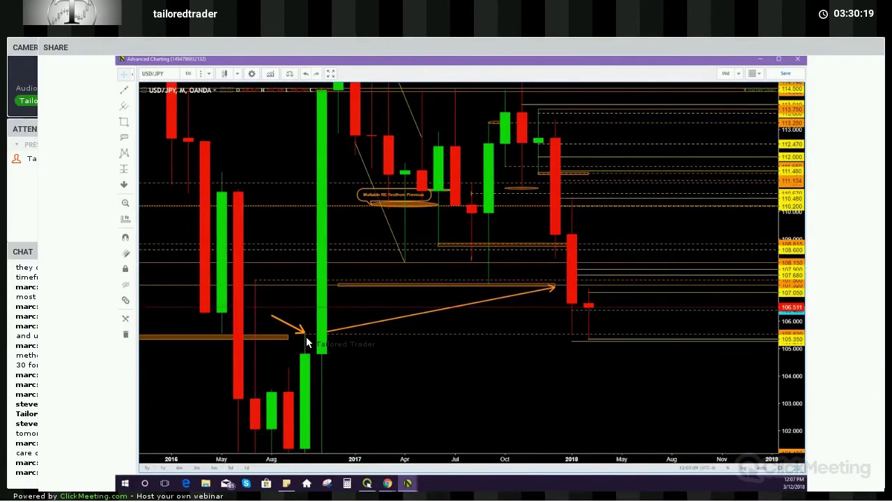
drag(791, 374, 791, 355)
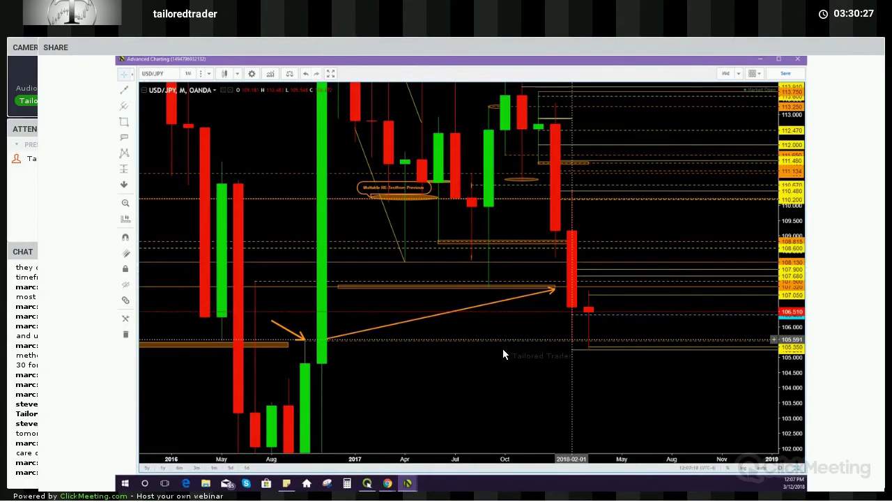
Trace the monthly orange zone near 105.40 back to its late-2013 origin and compare it with the latest candle lows
scroll(365, 358, down, 3)
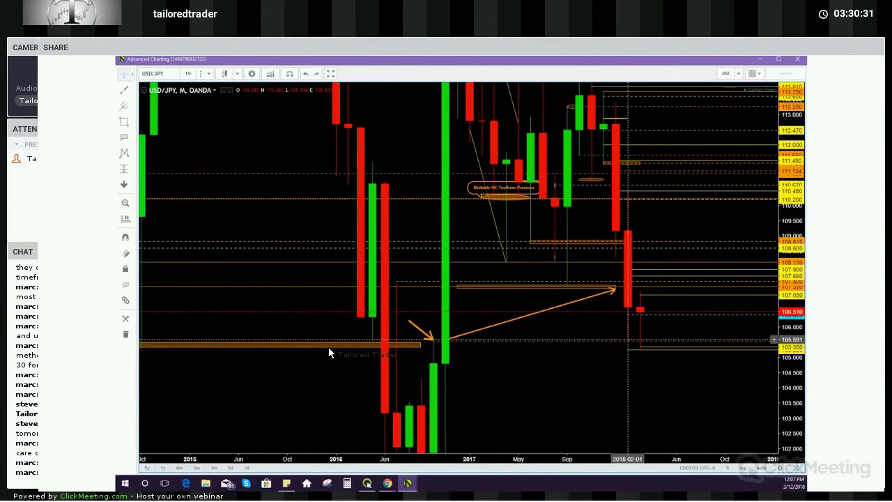
scroll(328, 347, down, 1)
scroll(330, 351, down, 1)
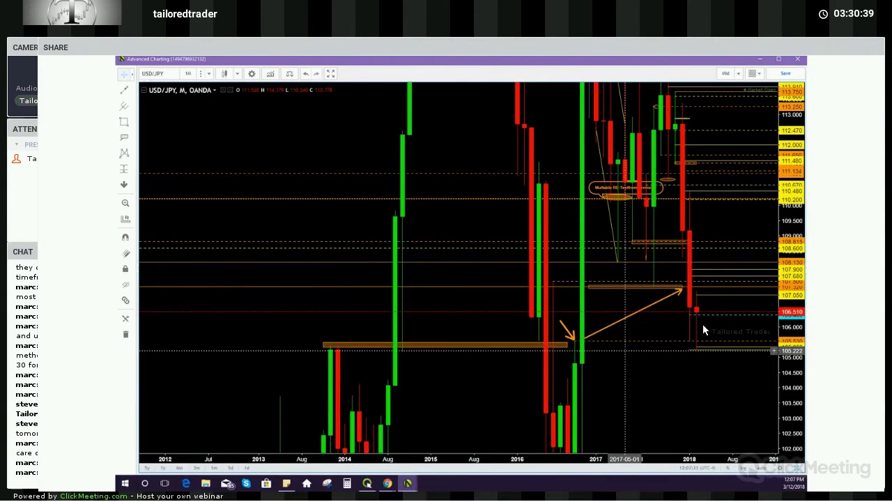
scroll(677, 331, up, 2)
scroll(610, 303, up, 1)
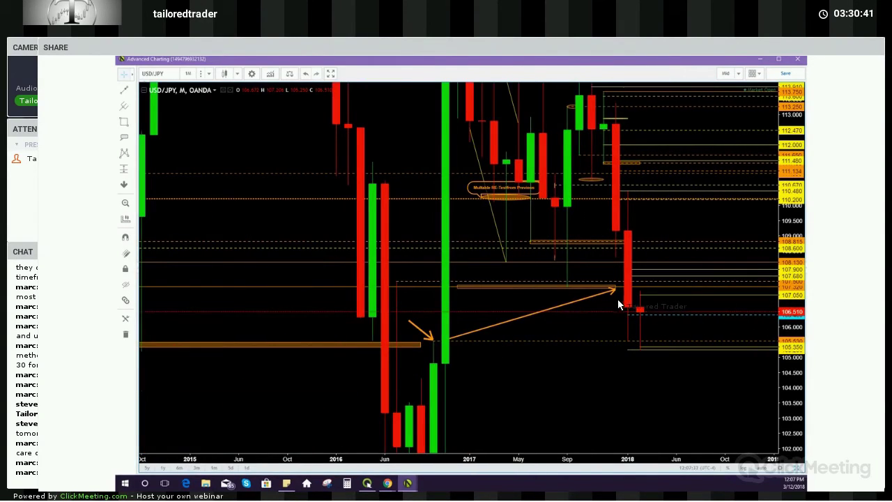
scroll(618, 301, up, 1)
scroll(555, 382, up, 1)
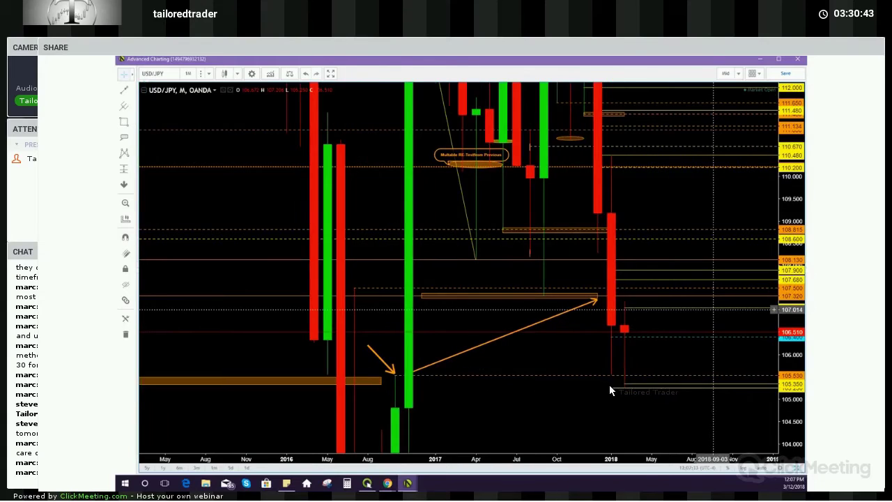
scroll(613, 389, up, 1)
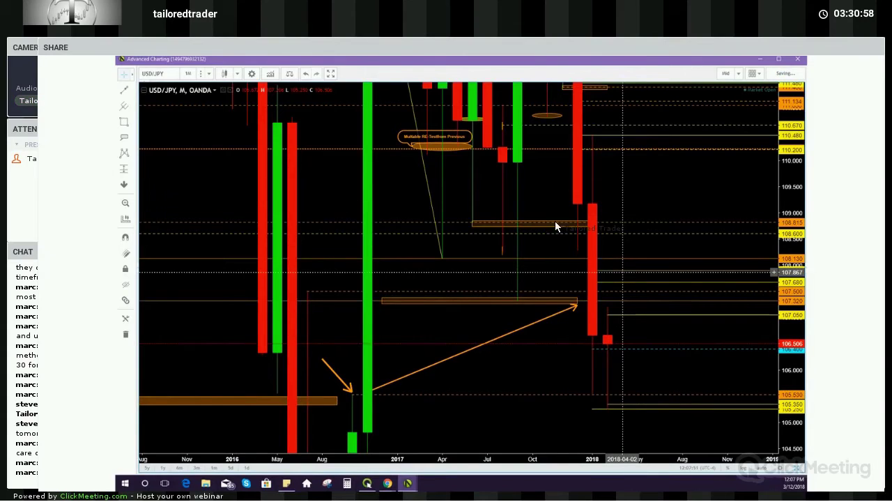
Switch the USD/JPY chart to the weekly timeframe and examine the 2018 candles against the marked levels between 105.250 and 107.900
click(208, 73)
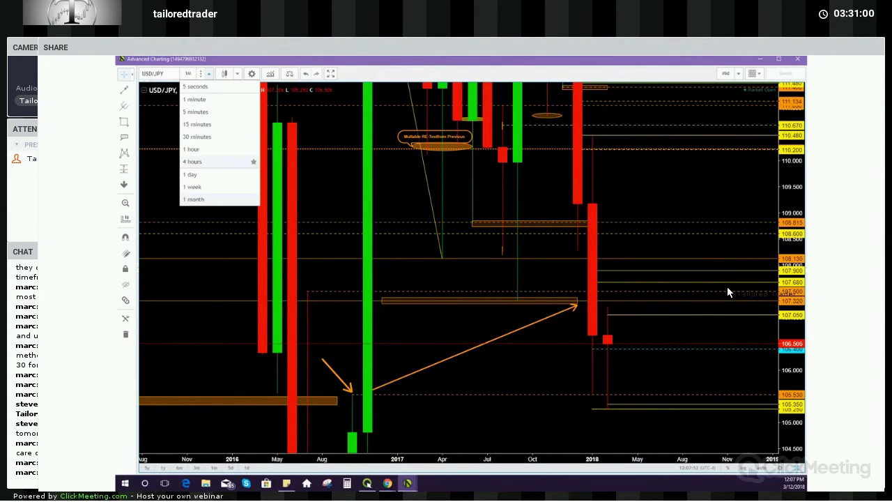
click(207, 186)
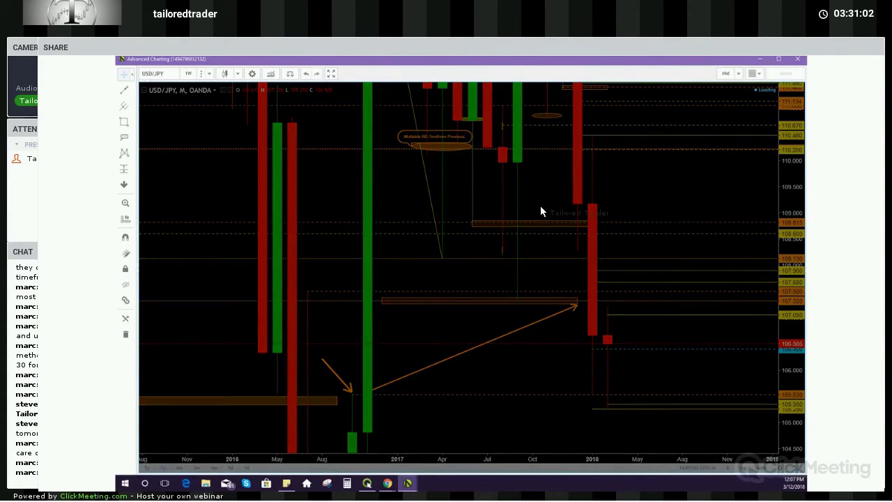
scroll(597, 291, down, 2)
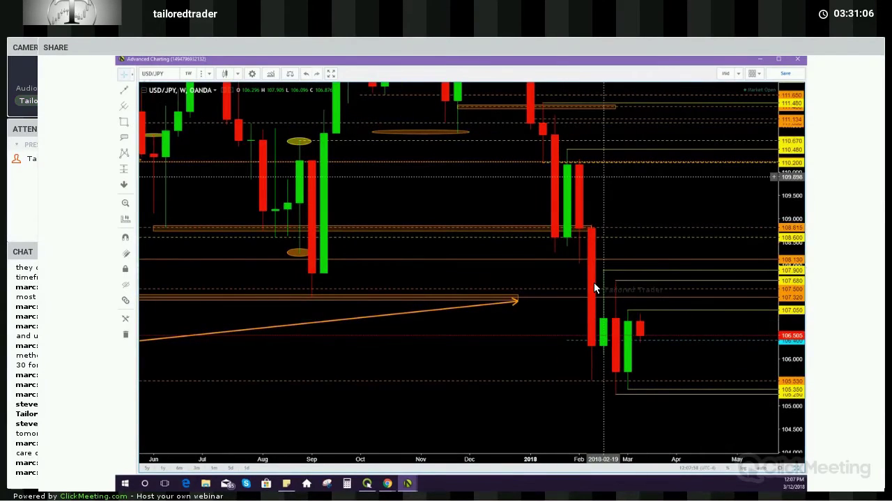
drag(638, 330, 605, 354)
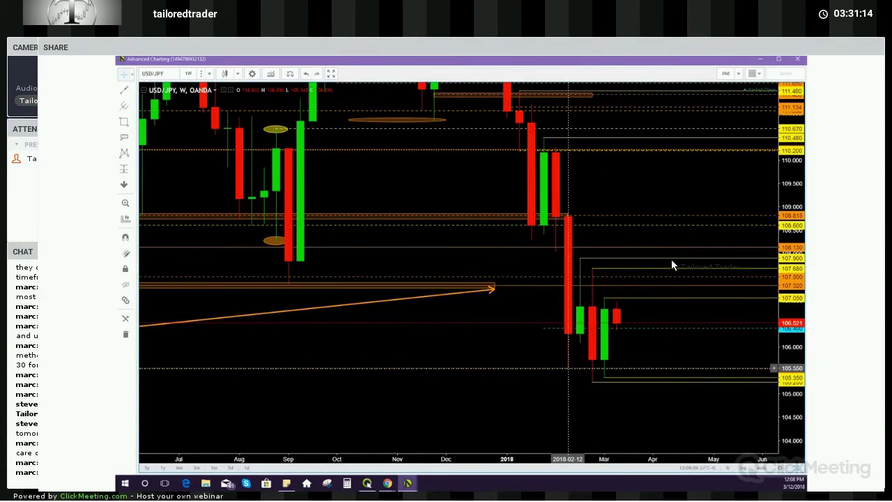
scroll(677, 256, down, 2)
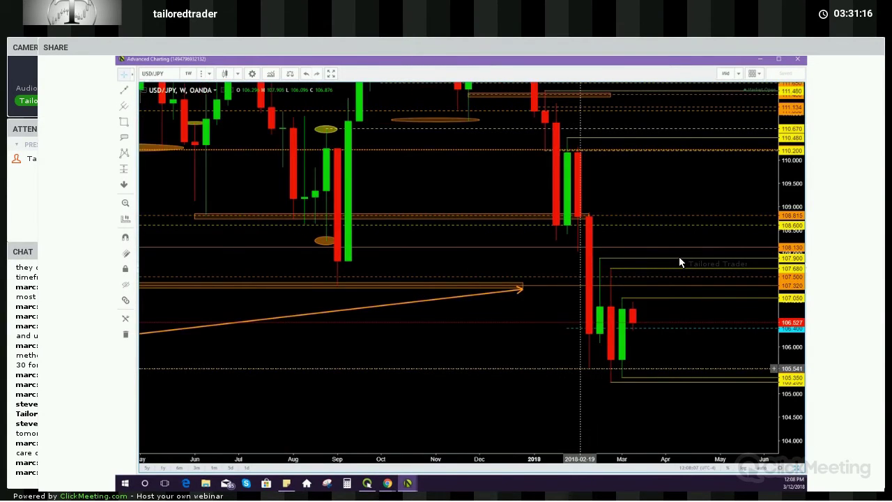
scroll(688, 260, down, 2)
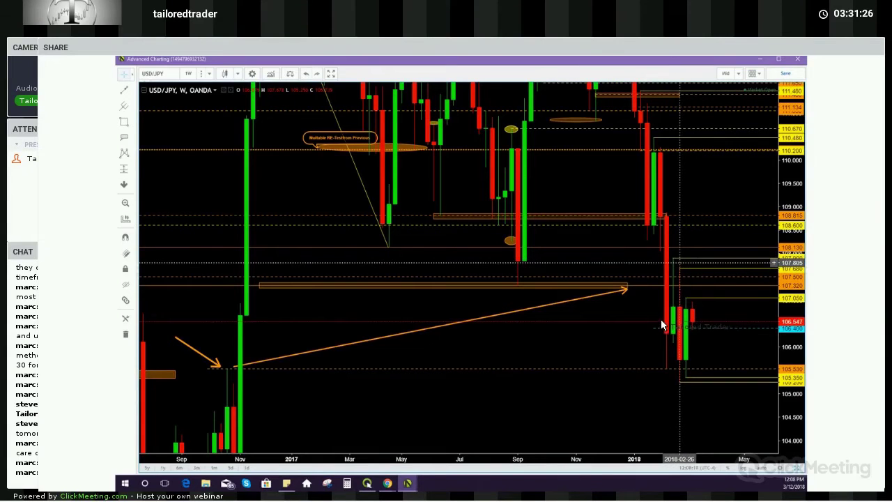
scroll(662, 324, up, 1)
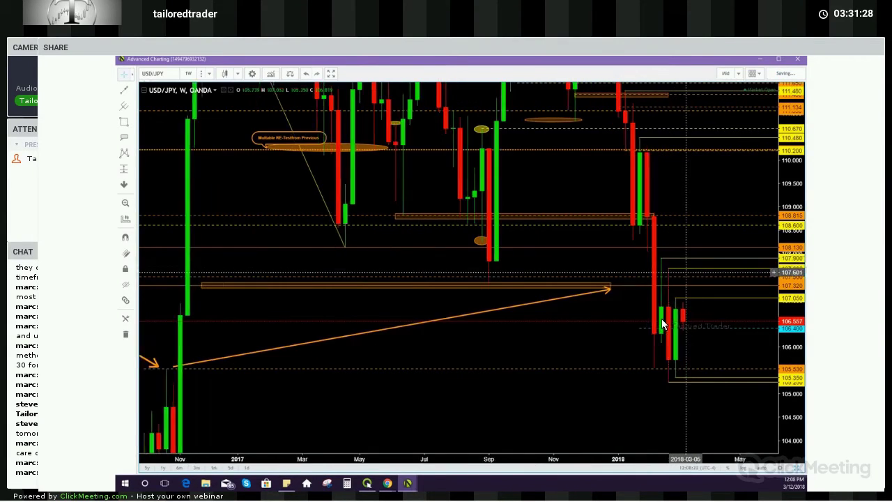
scroll(662, 325, up, 1)
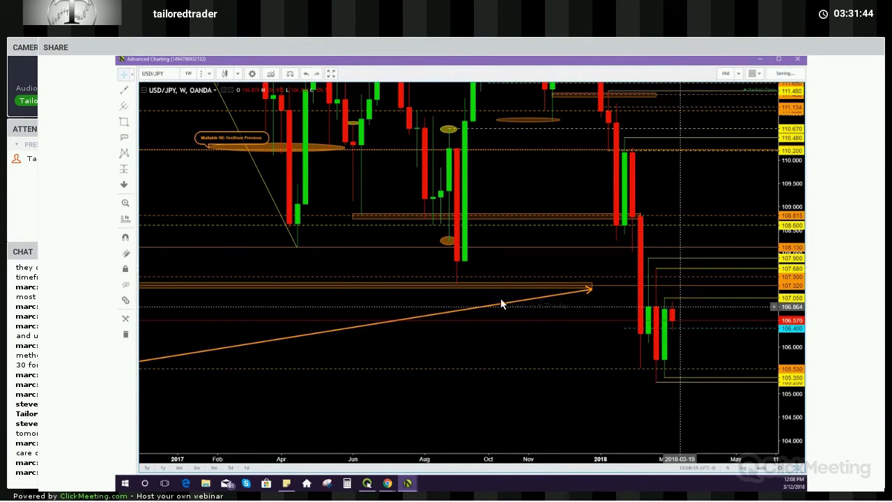
drag(594, 381, 572, 386)
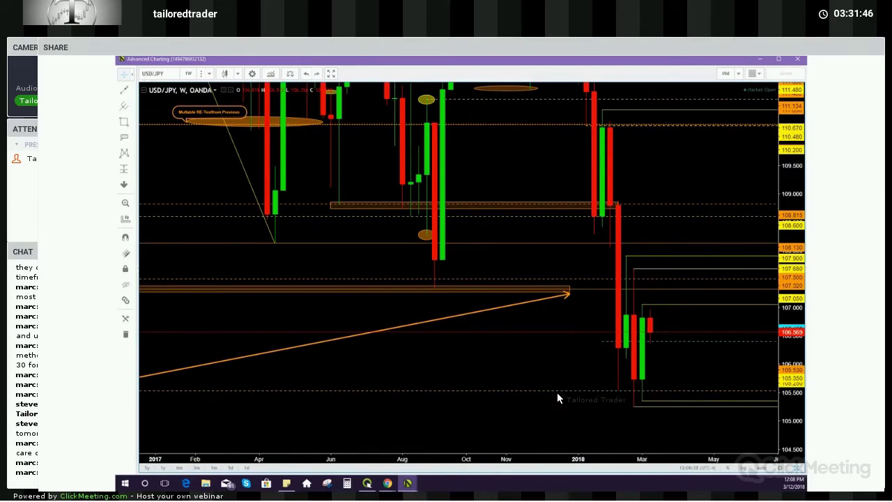
drag(531, 302, 409, 275)
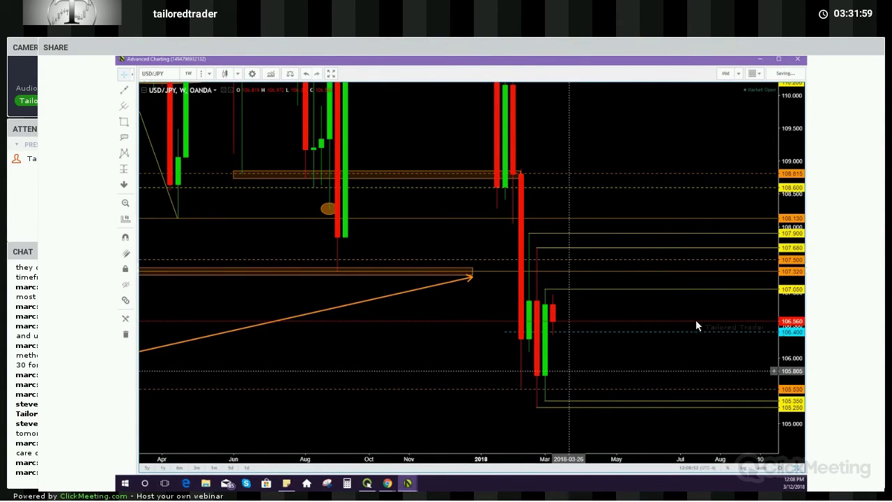
Enlarge the daily USD/JPY chart from the multi-chart layout and examine the February and March candles against the marked levels
alt+click(718, 384)
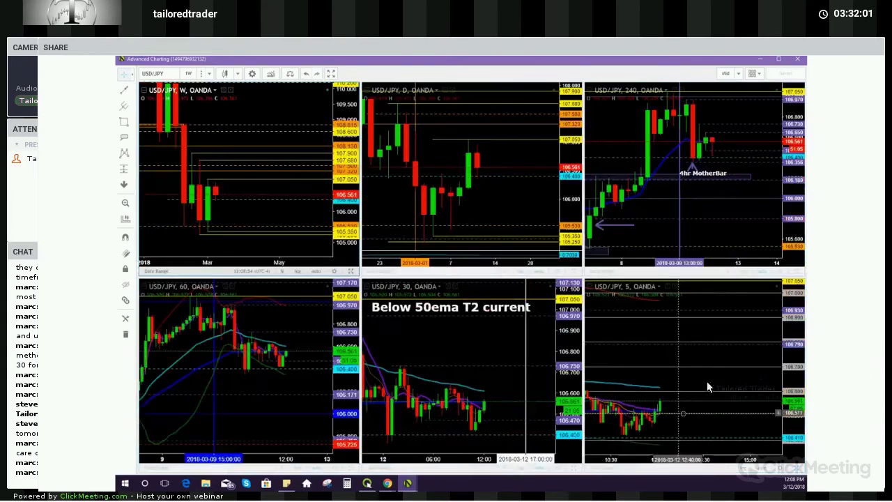
alt+click(552, 239)
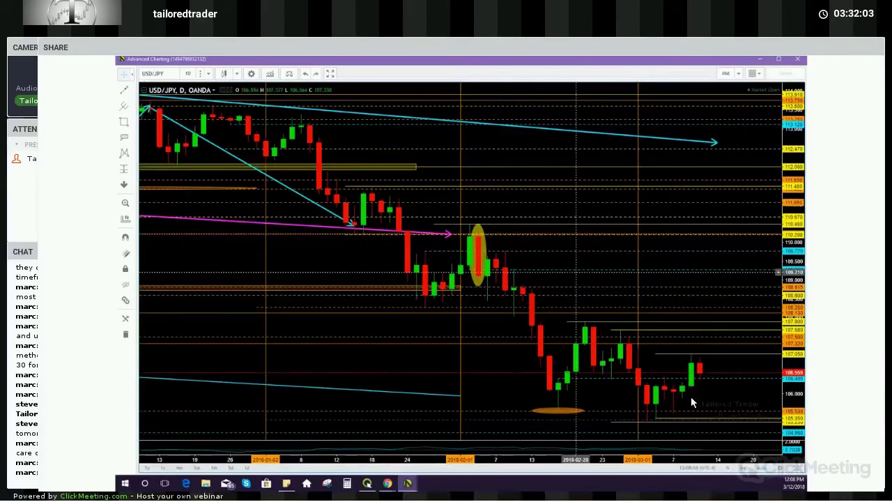
scroll(718, 387, up, 5)
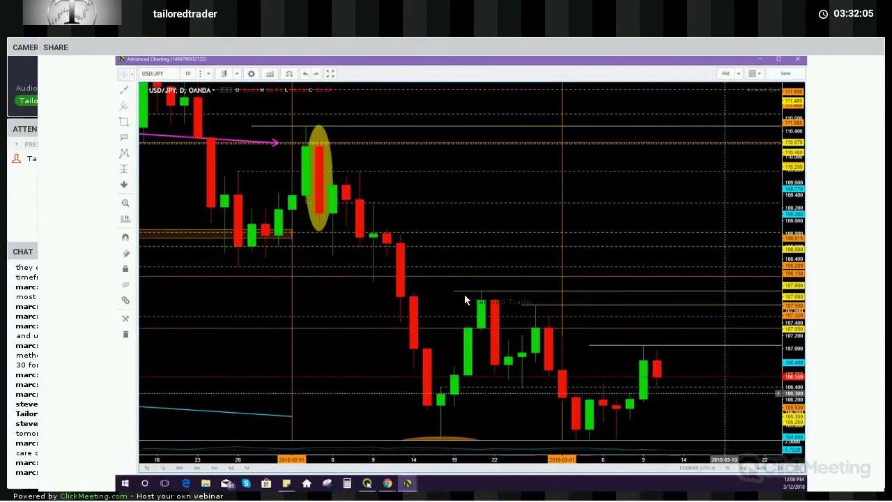
drag(751, 411, 593, 167)
drag(595, 294, 694, 424)
scroll(457, 320, down, 2)
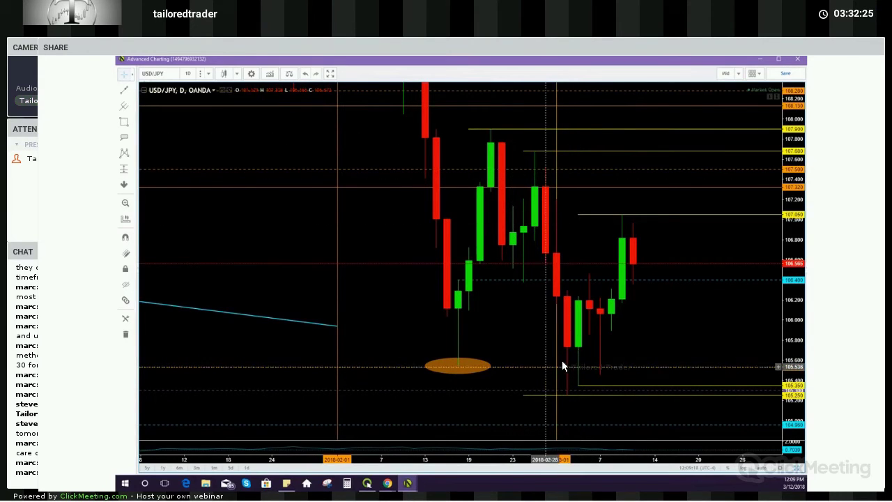
scroll(558, 320, up, 2)
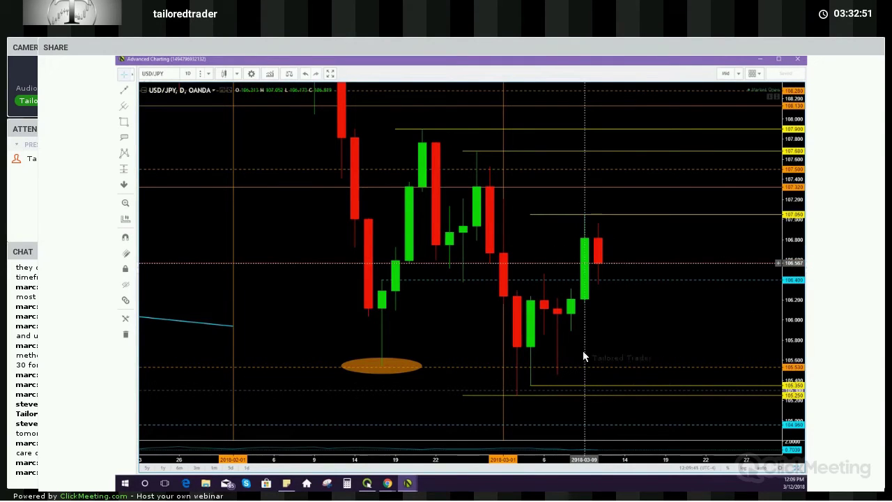
drag(794, 273, 794, 340)
click(643, 184)
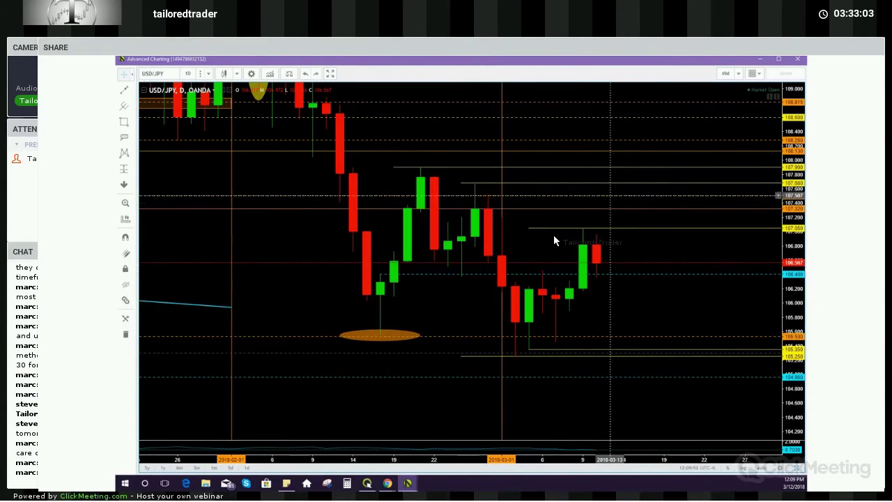
drag(638, 257, 591, 275)
Draw a purple arrow rising from about 107.24 to 107.70, beyond the latest daily candle
click(124, 89)
drag(564, 234, 589, 200)
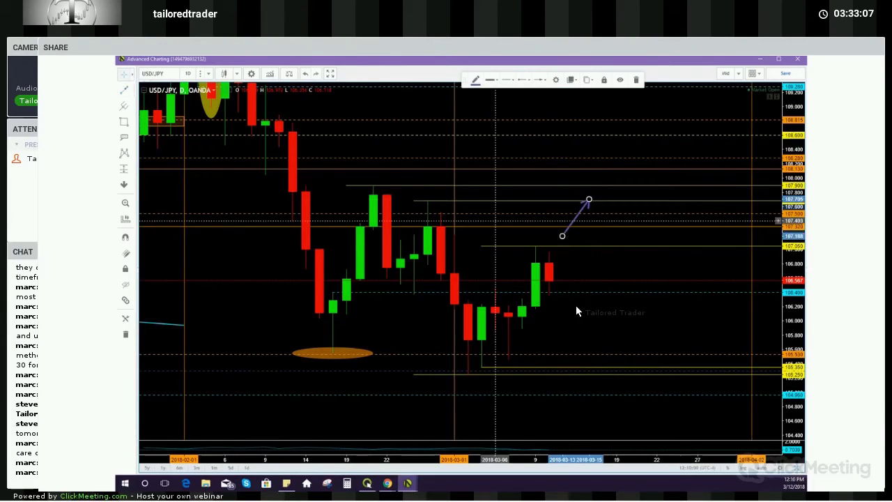
drag(563, 235, 576, 232)
click(603, 262)
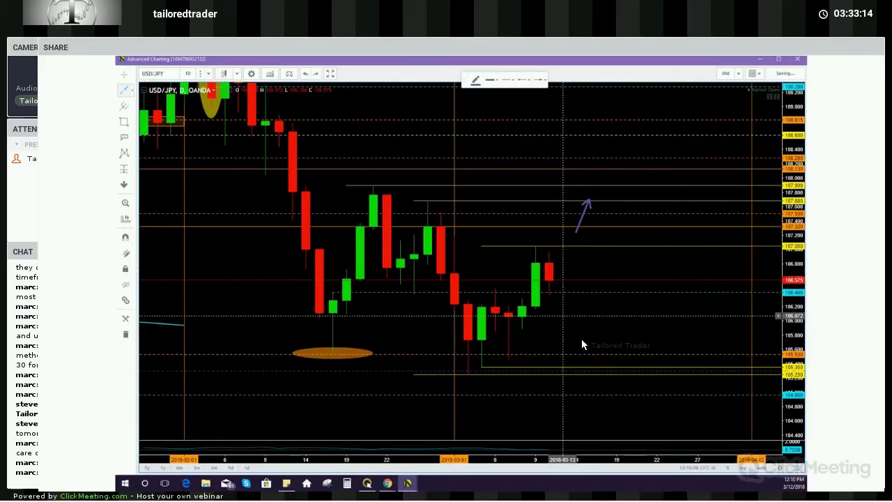
Draw a second purple arrow falling from about 105.85 to 105.41, directly below the rising arrow
click(563, 329)
click(590, 363)
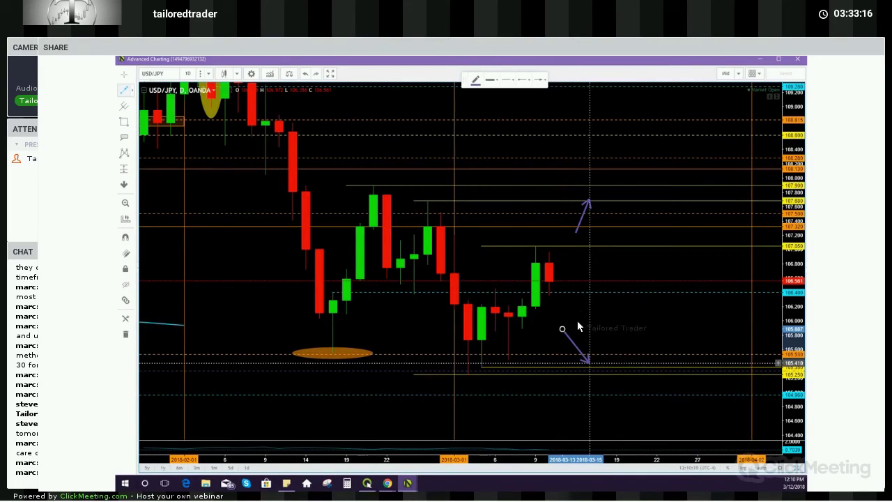
click(550, 285)
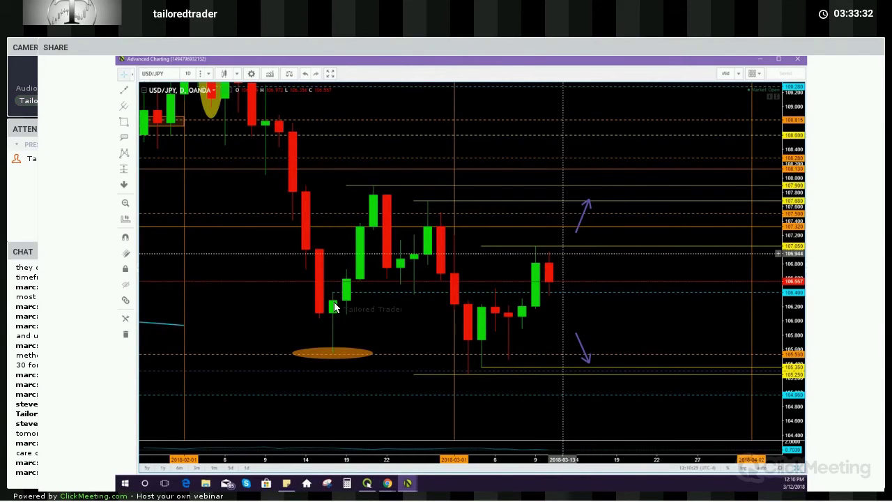
Bring up the 30-minute EUR/USD chart window and change its pair to USD/JPY
key(alt+Tab)
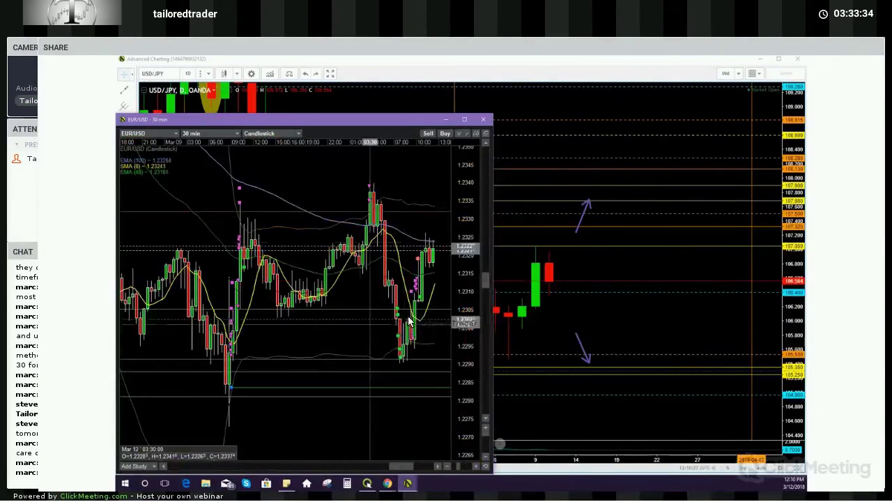
click(148, 133)
click(132, 152)
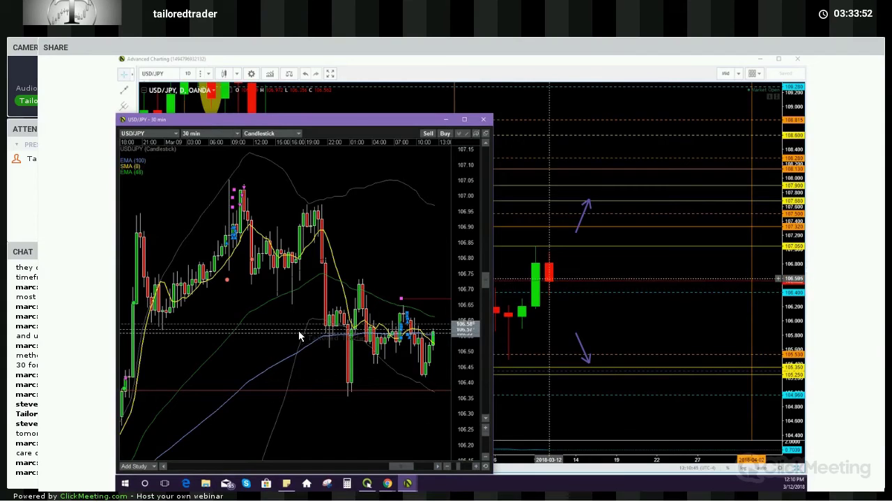
Compare the past week of 30-minute USD/JPY price action with the marked levels and arrows on the daily chart
key(alt+Tab)
key(alt+Tab)
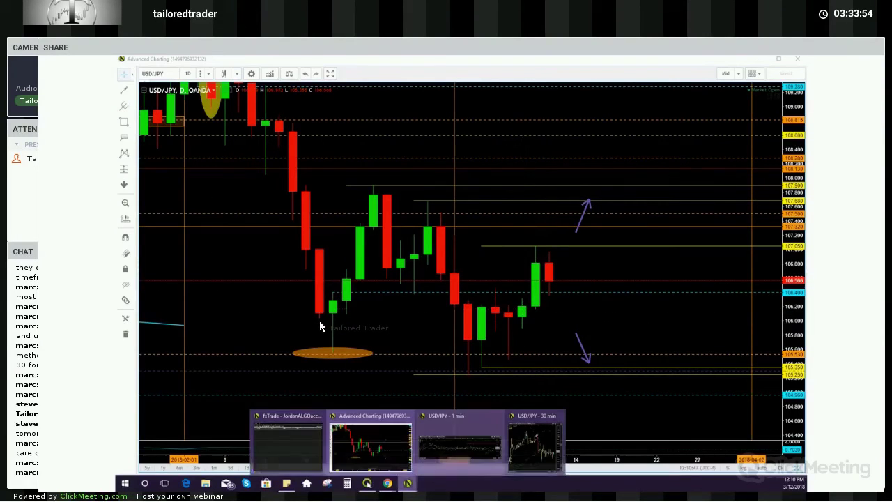
scroll(308, 326, down, 3)
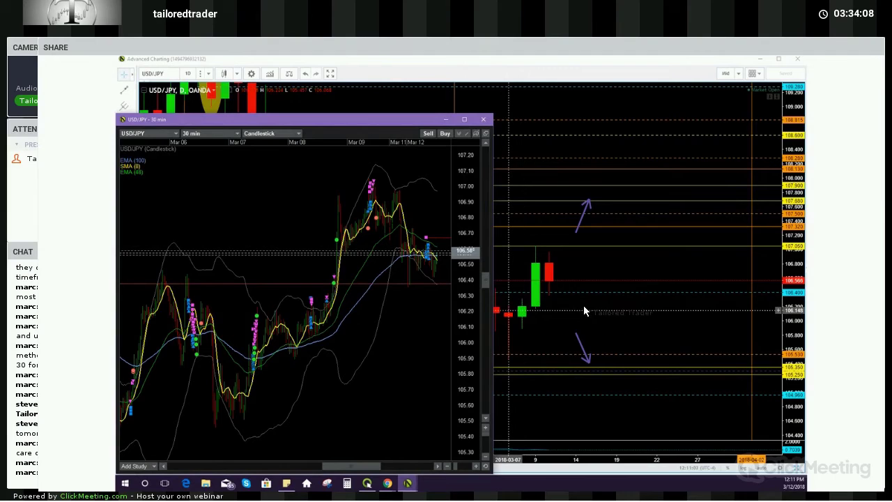
scroll(588, 313, down, 2)
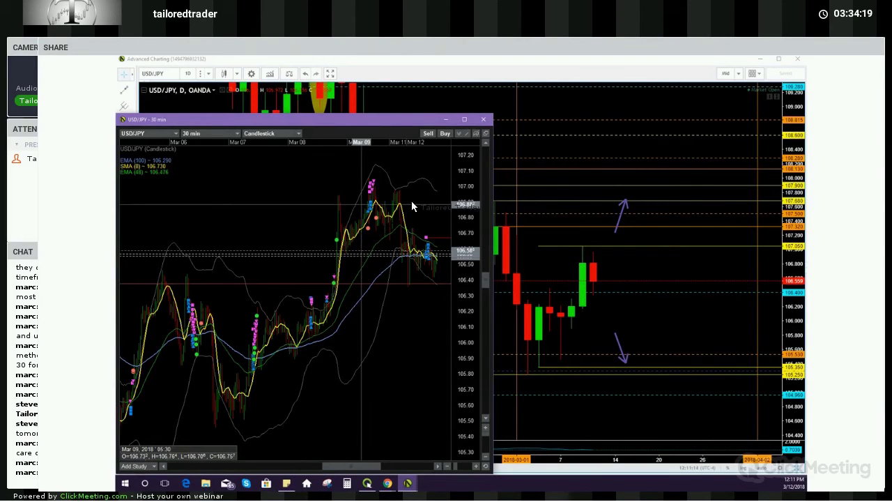
Examine the most recent 30-minute USD/JPY candles in close-up alongside the daily chart's latest candle and arrows
mouse_move(429, 263)
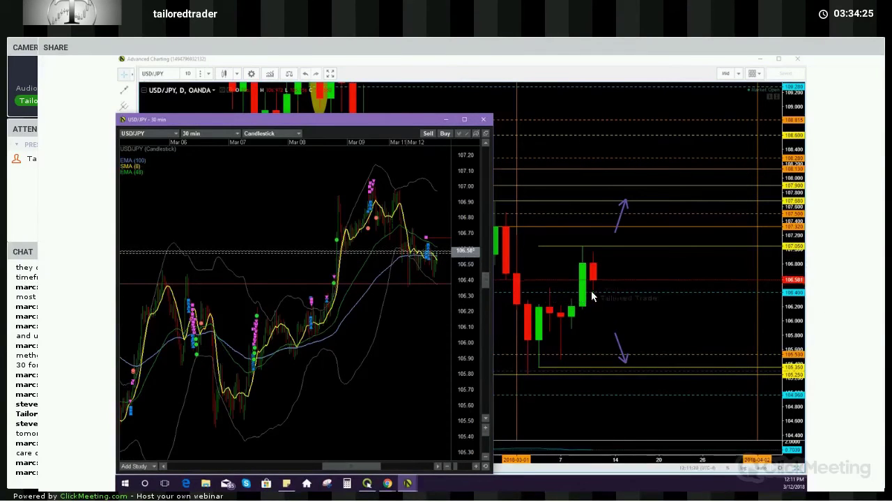
click(409, 482)
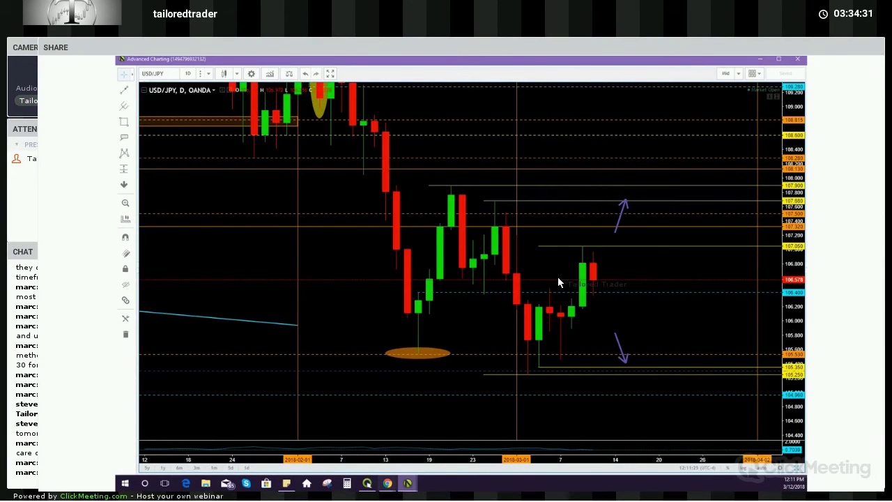
click(407, 483)
click(536, 448)
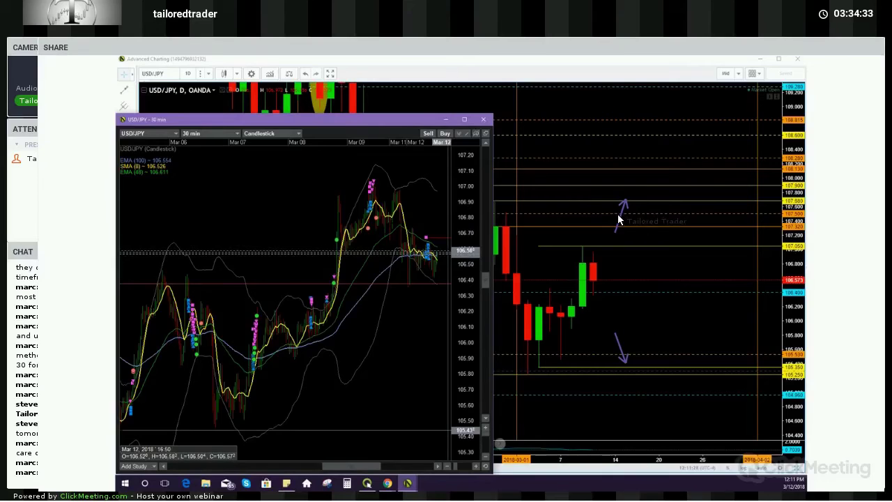
scroll(437, 430, up, 3)
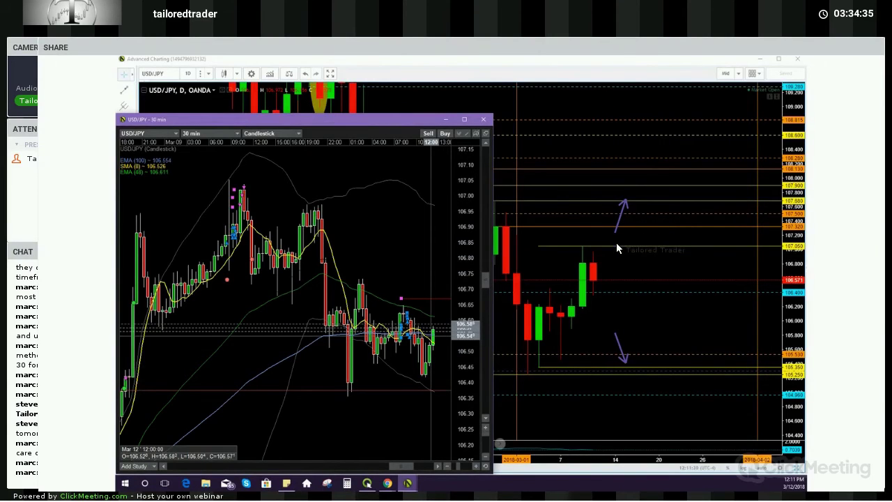
Reshape the rising purple arrow on the daily chart to run from about 106.62, beside the latest candle, to about 107.53
click(618, 216)
click(135, 101)
drag(620, 223, 604, 276)
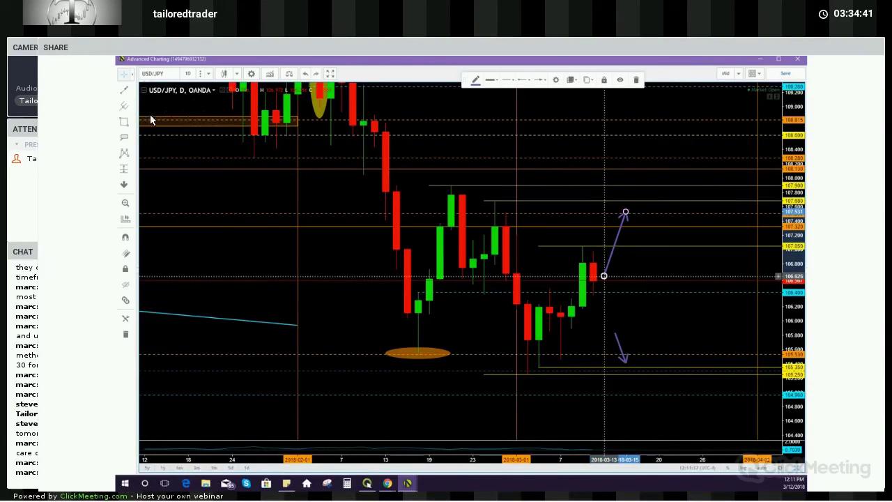
Draw a red horizontal ray at about 106.33 below the latest daily candle and shift the rising arrow down to start near 106.53
click(604, 304)
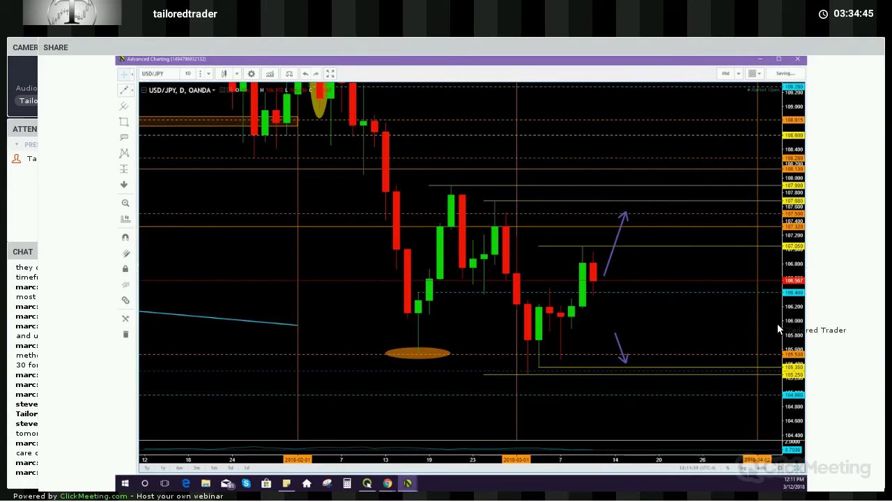
click(603, 267)
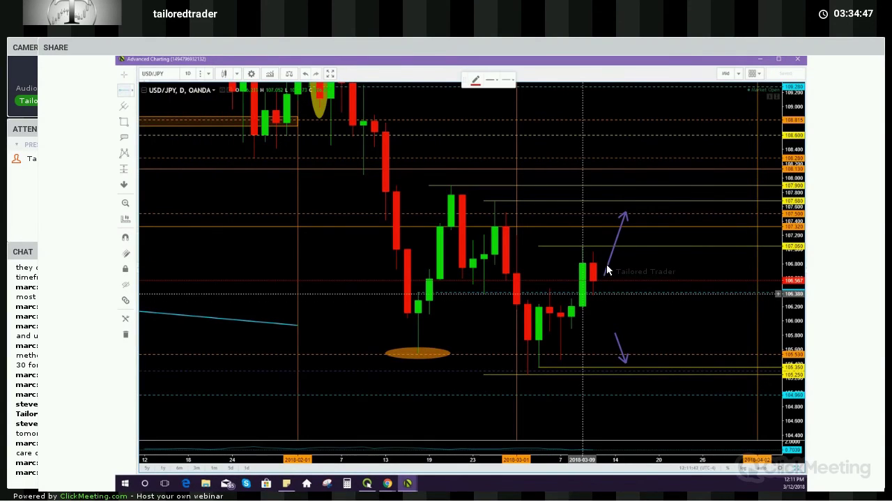
click(606, 273)
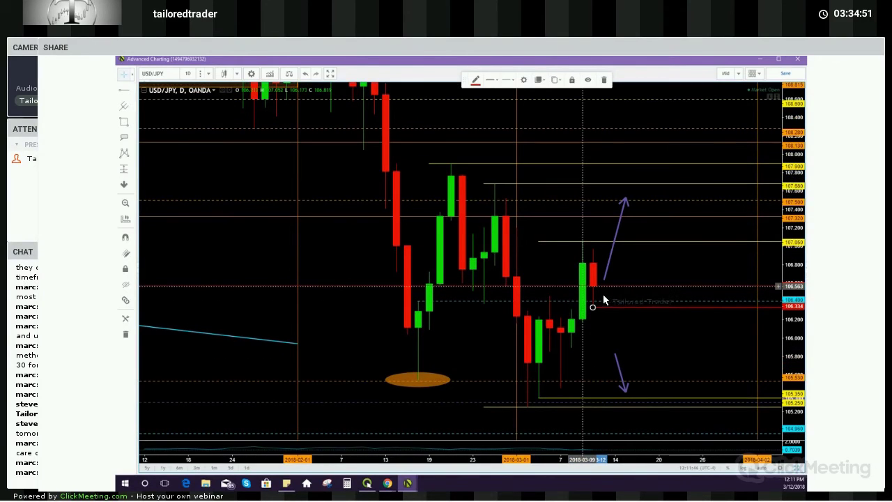
drag(606, 271, 604, 279)
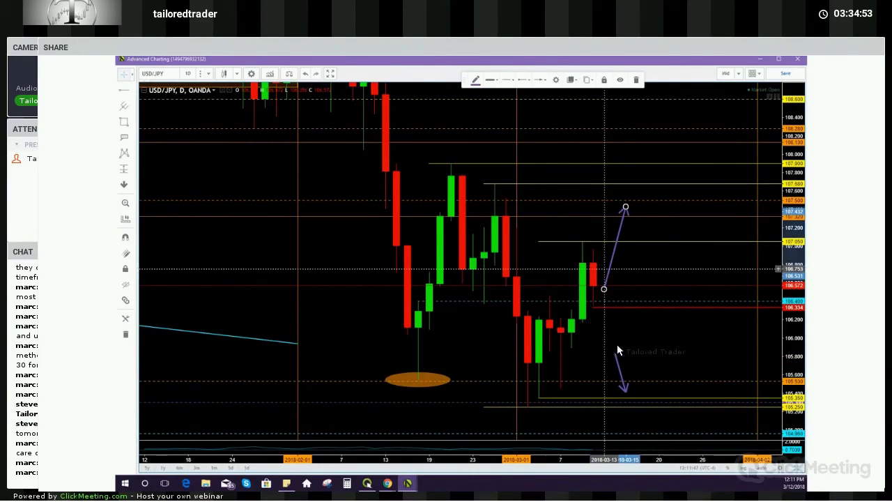
click(392, 246)
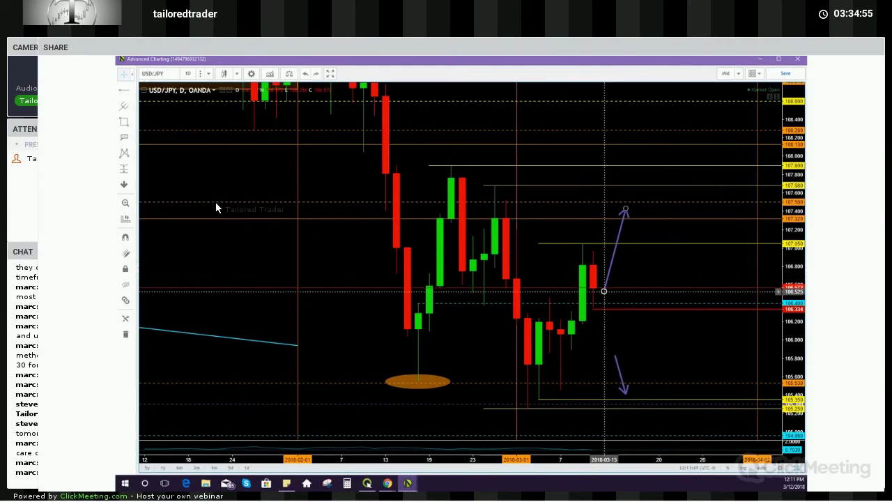
Return to the multi-chart layout, enlarge the 4-hour USD/JPY chart and examine the candles around the 4hr MotherBar
alt+click(458, 183)
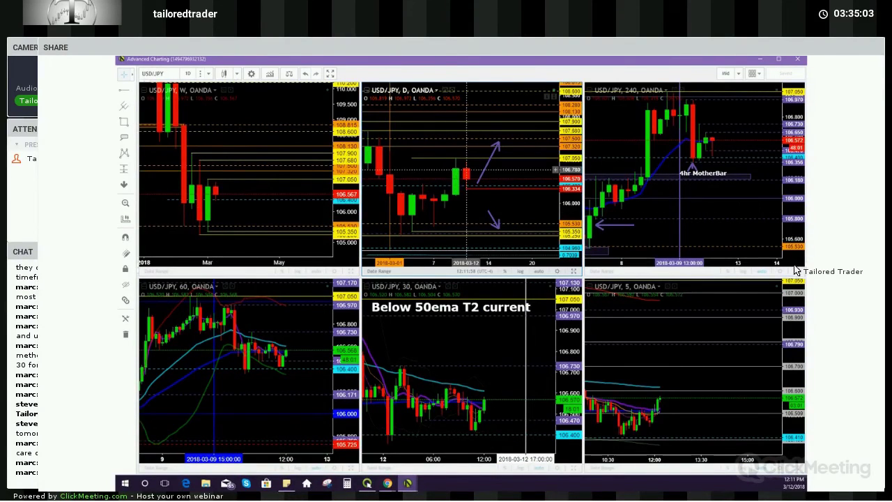
double_click(671, 260)
scroll(673, 256, up, 5)
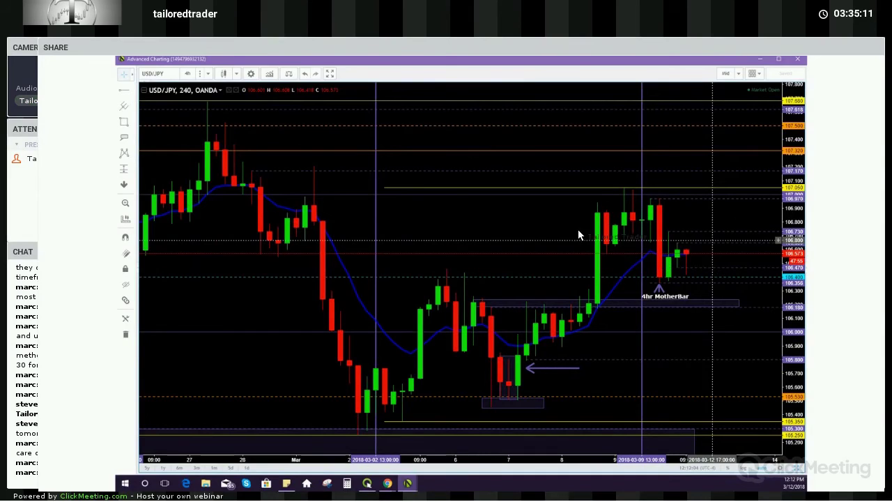
scroll(581, 269, up, 2)
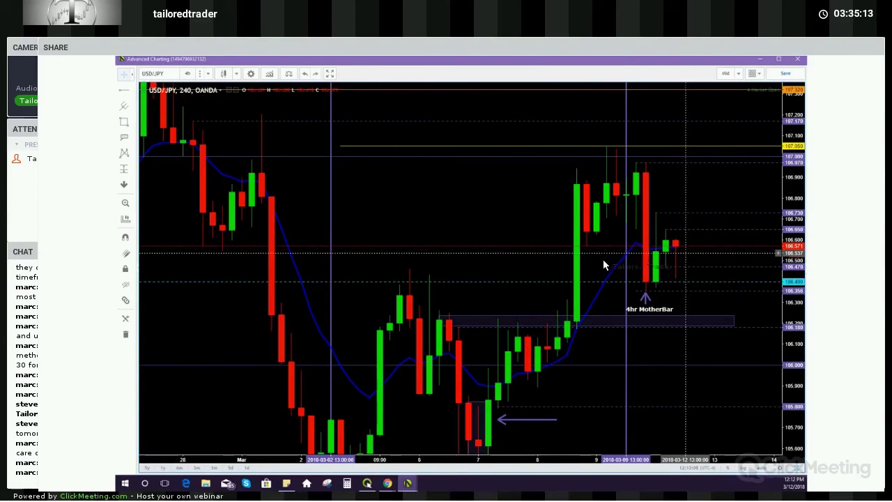
scroll(601, 265, up, 1)
scroll(606, 264, up, 1)
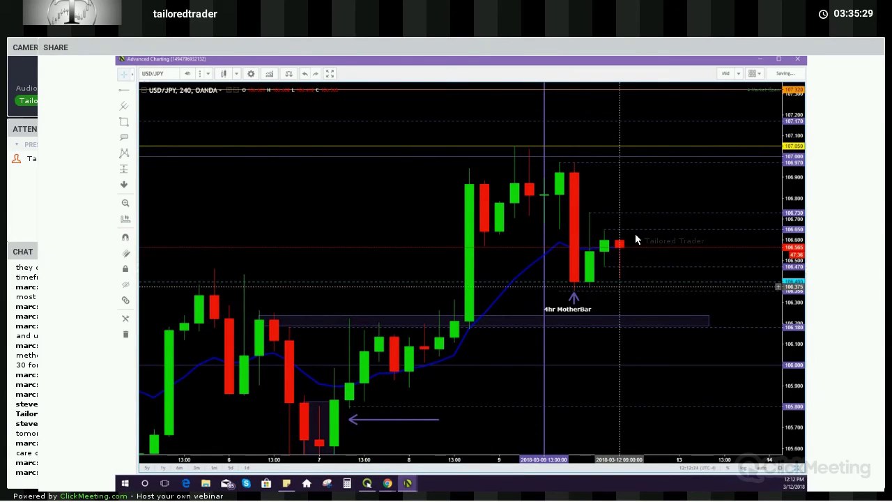
Bring up the 30-minute USD/JPY window, mark a level at about 106.91 above the latest candle, and return to the 4-hour chart
key(alt+Tab)
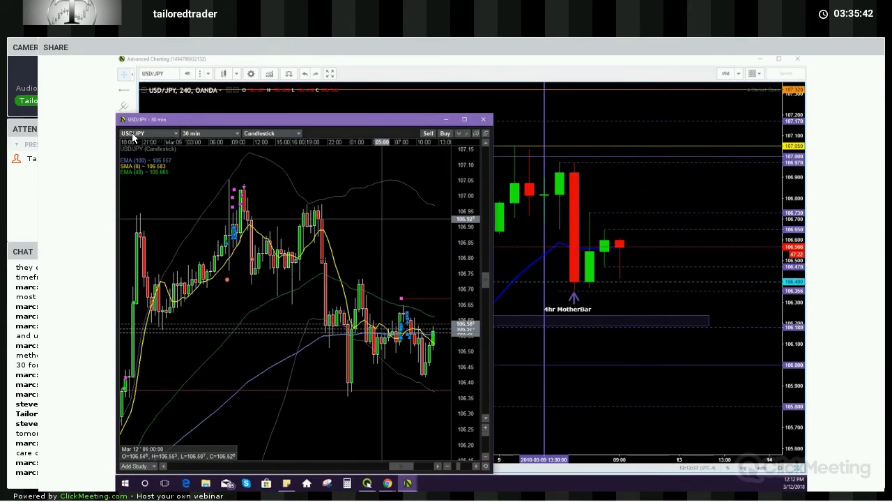
right_click(429, 219)
click(453, 236)
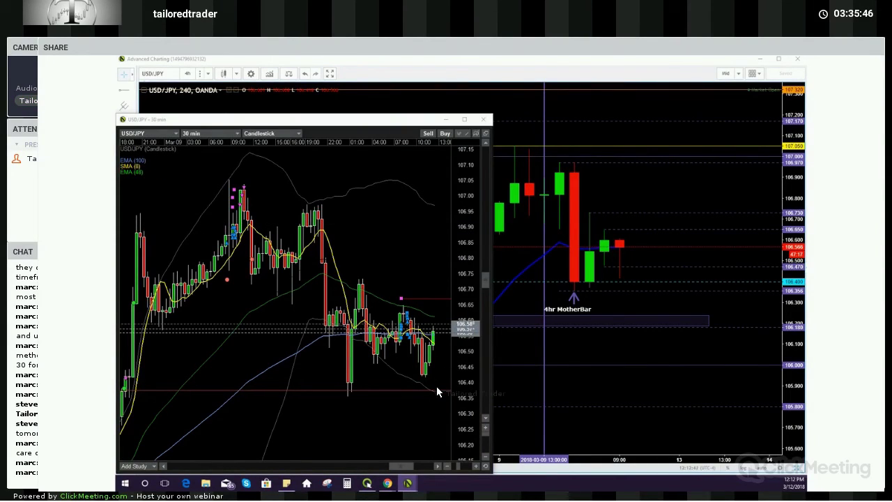
click(602, 291)
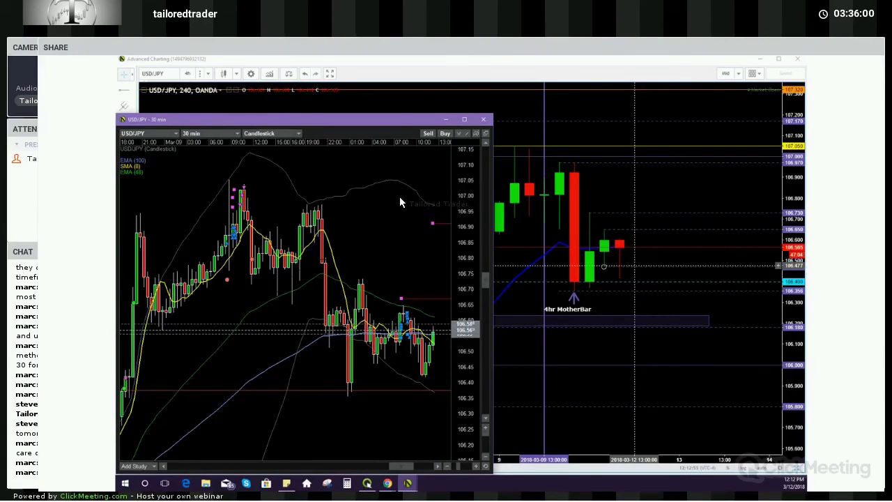
key(alt+Tab)
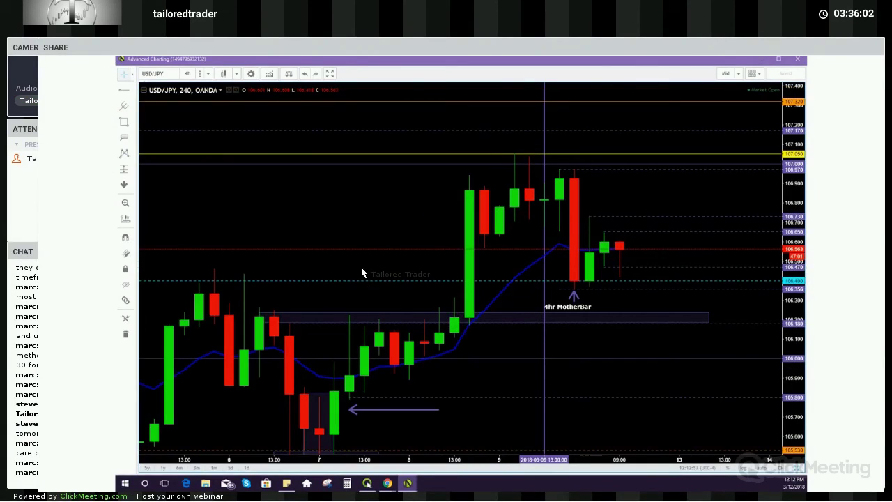
Enlarge the weekly USD/JPY chart and draw a red horizontal ray at about 107.09 above the latest weekly candle
key(alt+Return)
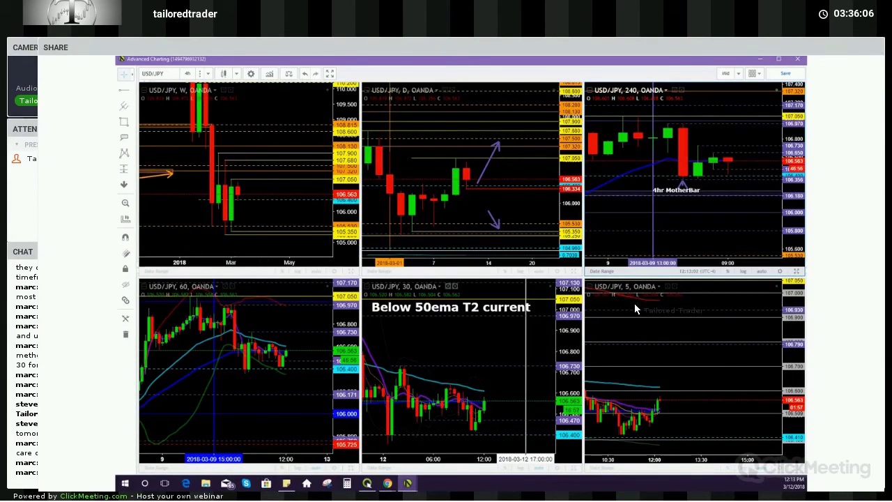
key(alt+Return)
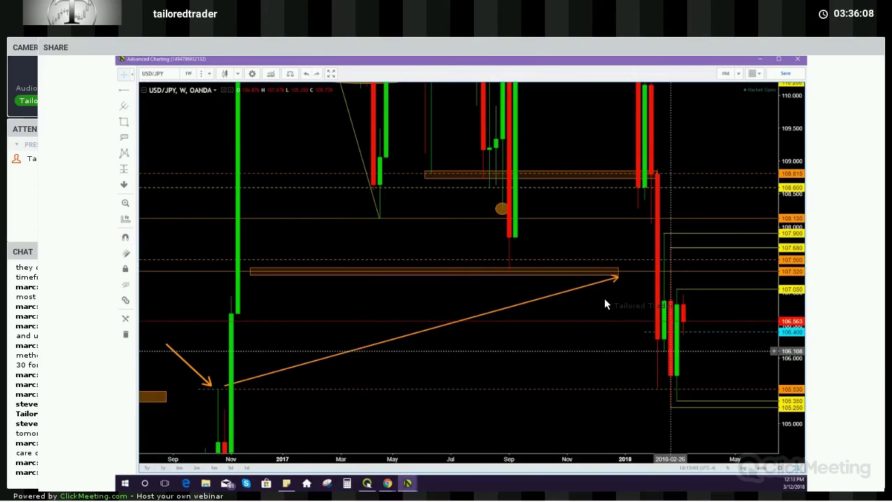
scroll(605, 304, up, 3)
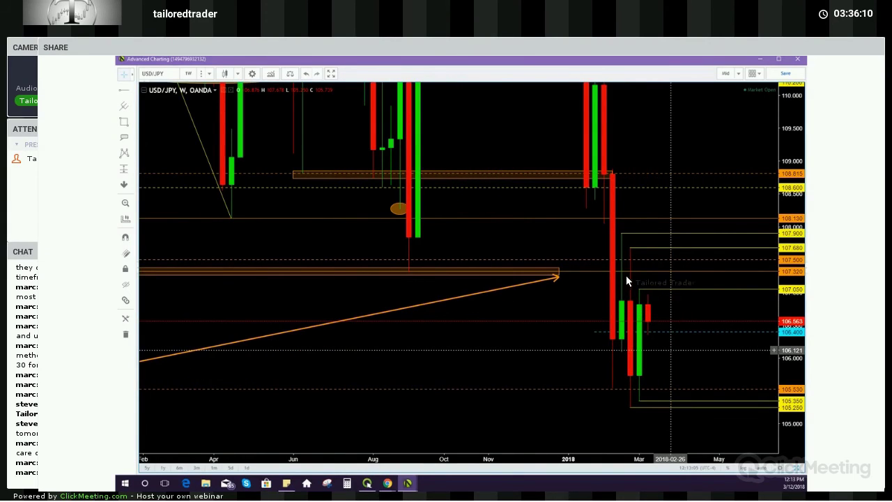
scroll(624, 286, up, 2)
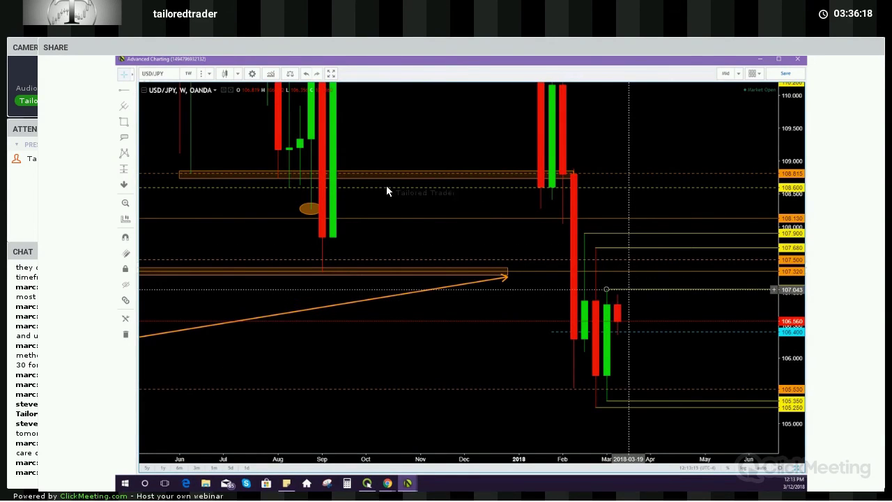
click(617, 286)
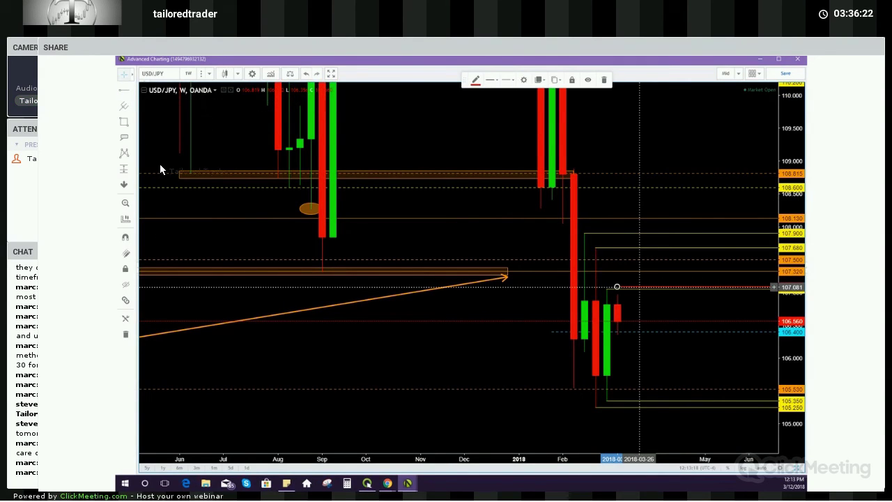
Draw a purple arrow on the weekly chart rising from about 106.94 to 107.30, just beyond the latest candle
key(alt+j)
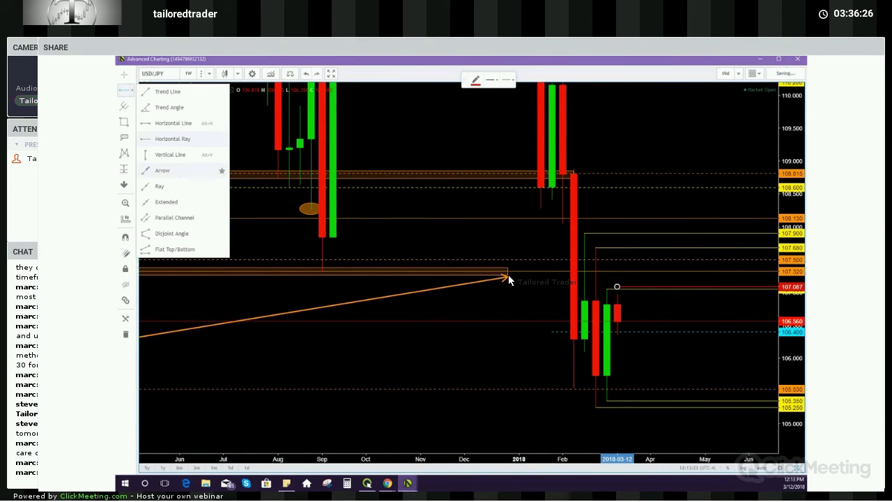
click(163, 171)
click(628, 296)
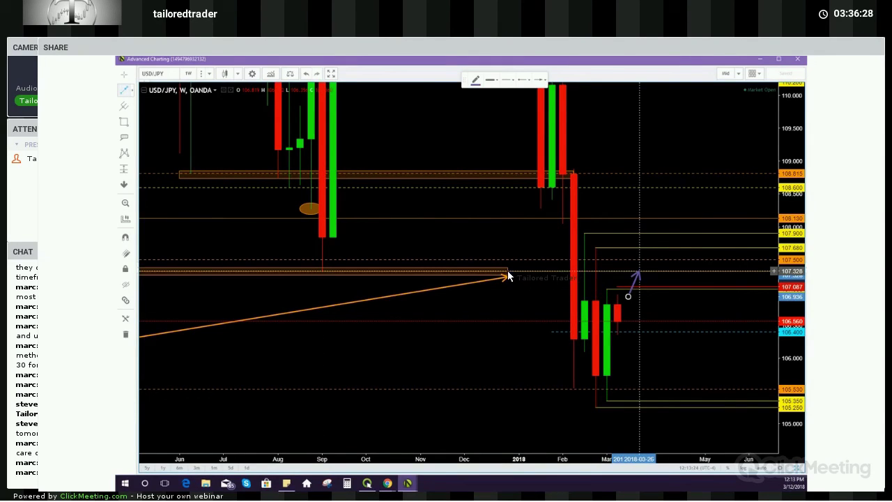
click(640, 272)
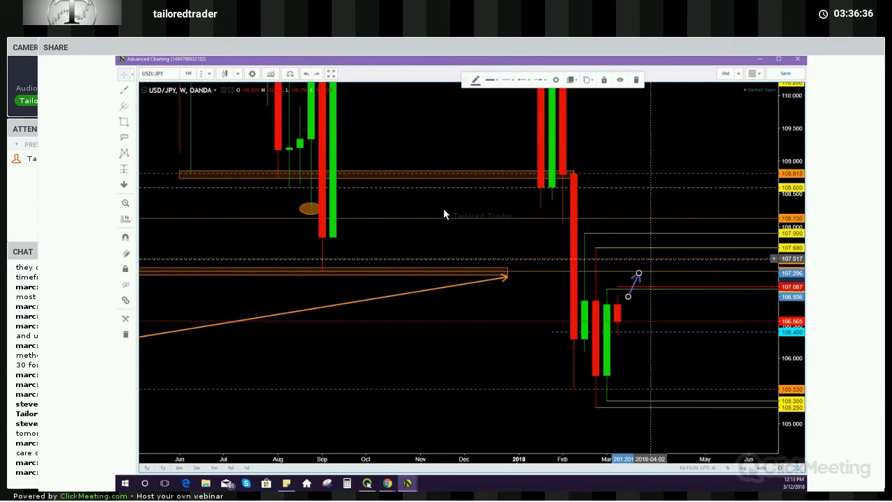
click(355, 193)
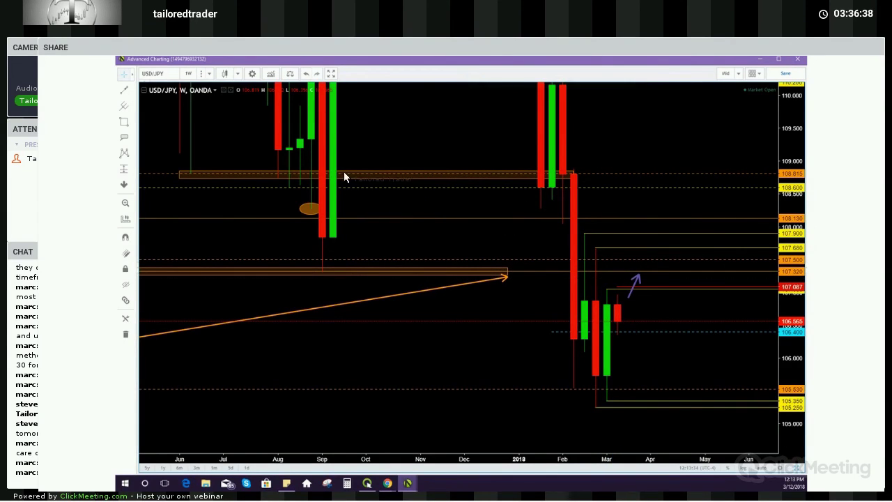
Return to the six-chart layout and review the weekly, daily and 30-minute USD/JPY charts against the current date and time
scroll(360, 201, down, 2)
key(alt+Return)
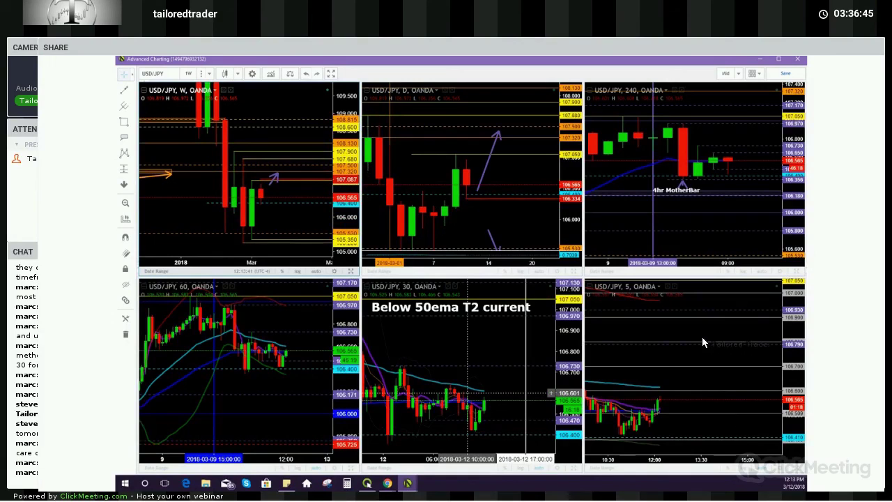
click(550, 345)
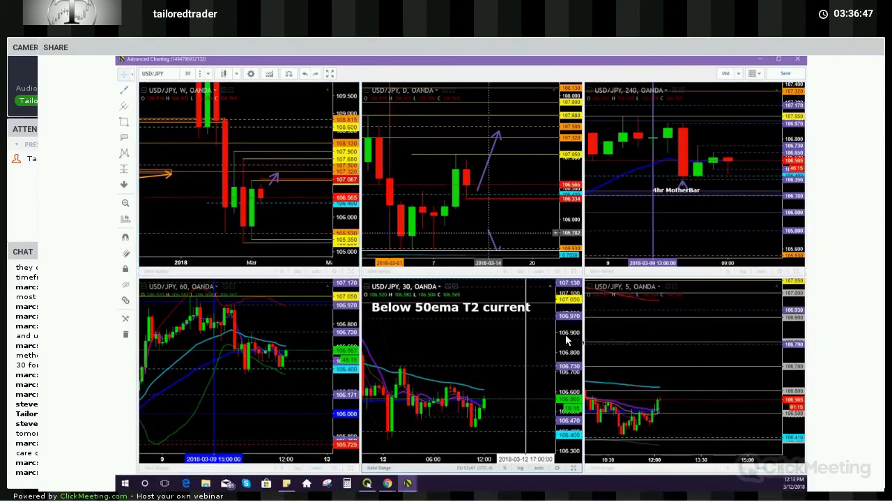
key(super+alt+d)
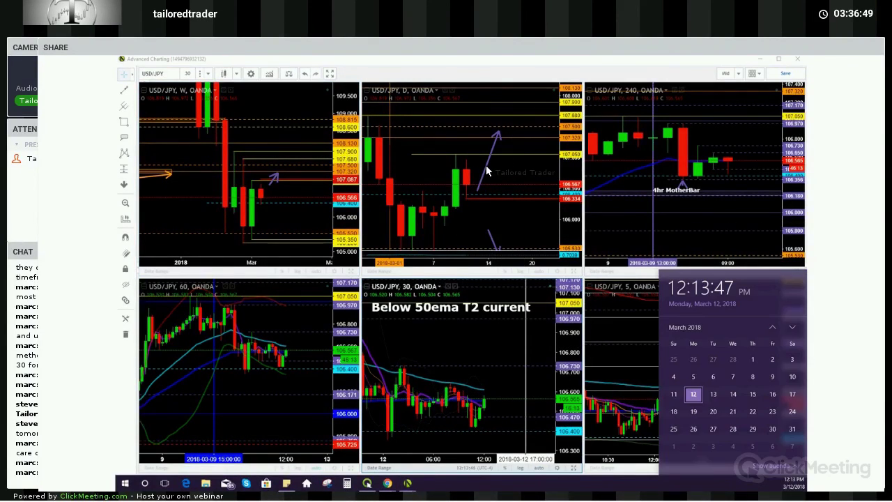
click(568, 227)
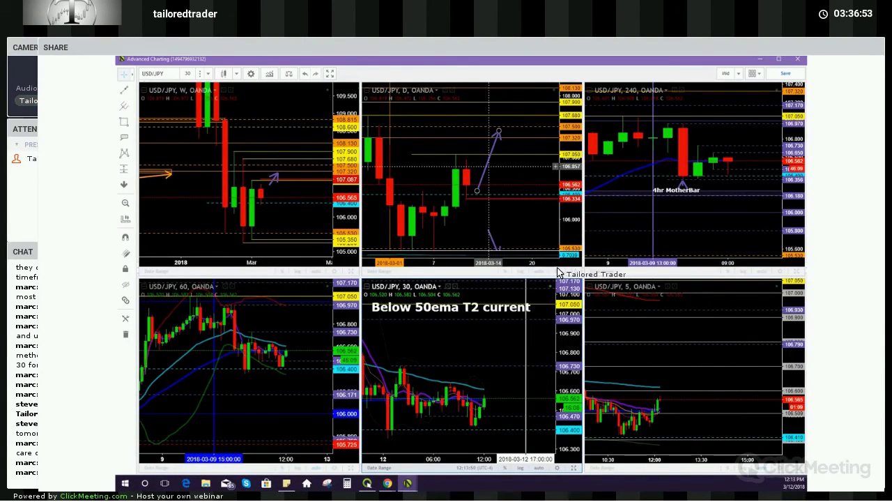
click(488, 166)
double_click(411, 209)
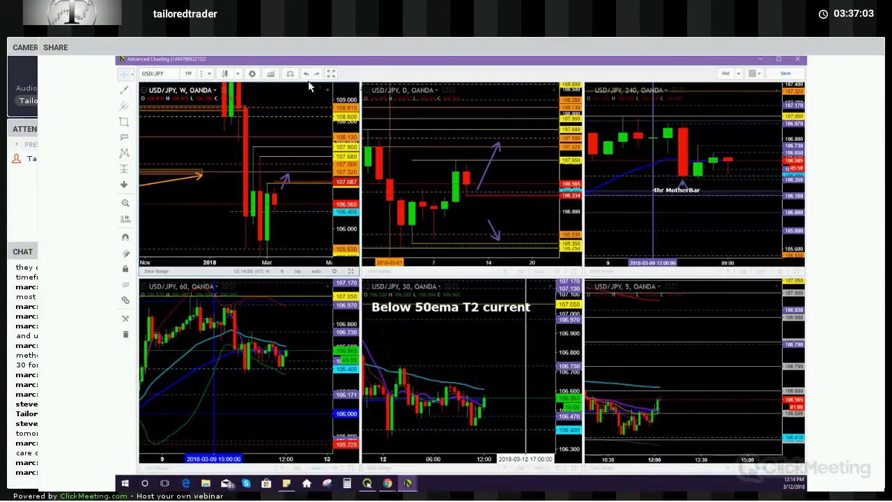
click(379, 89)
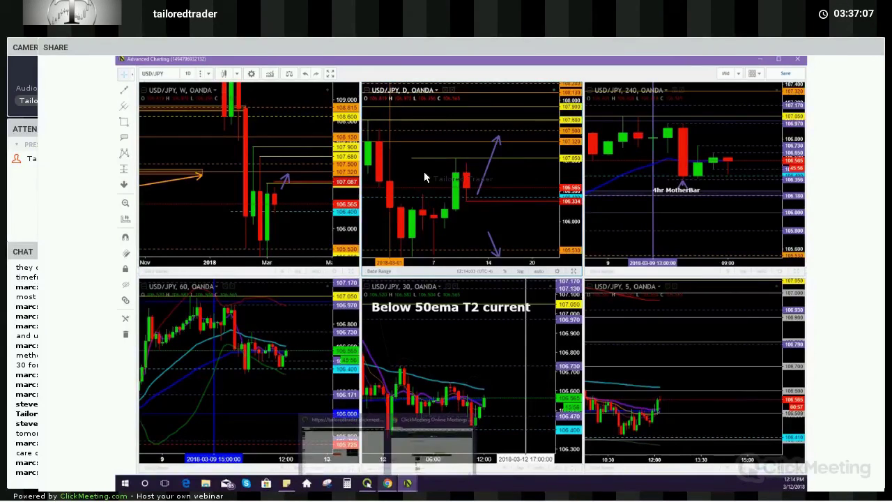
key(alt+Tab)
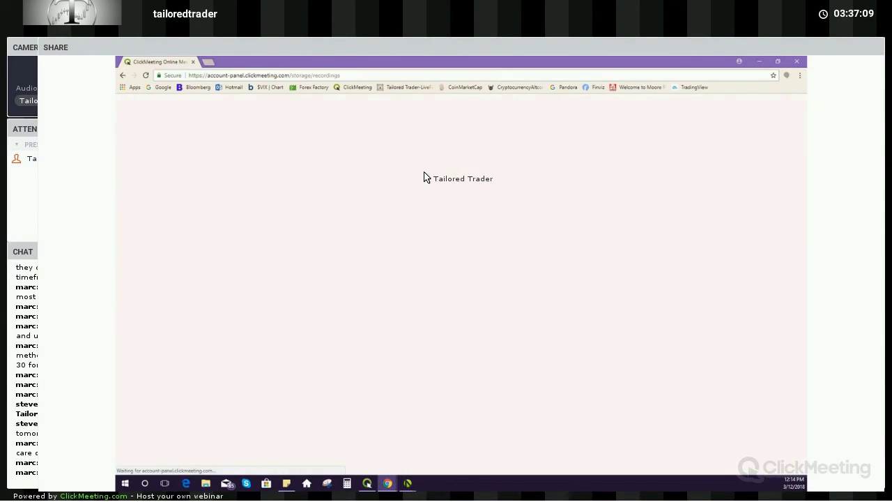
key(ctrl+t)
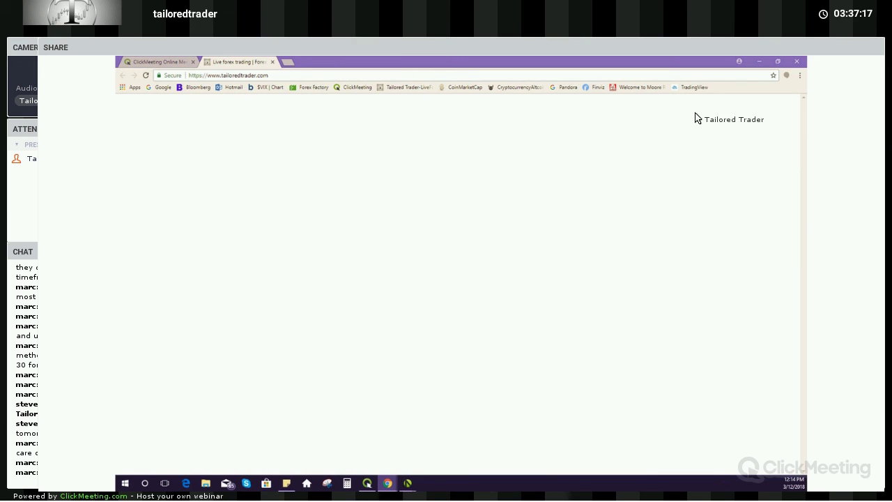
click(407, 483)
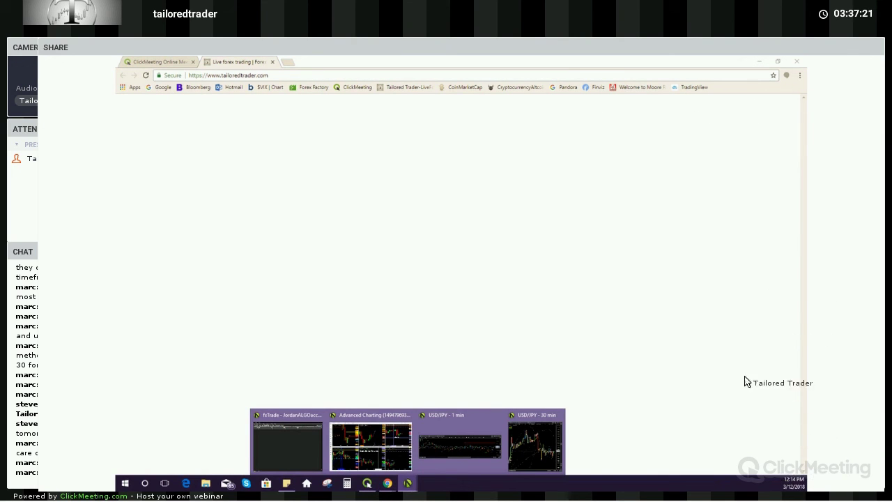
click(700, 304)
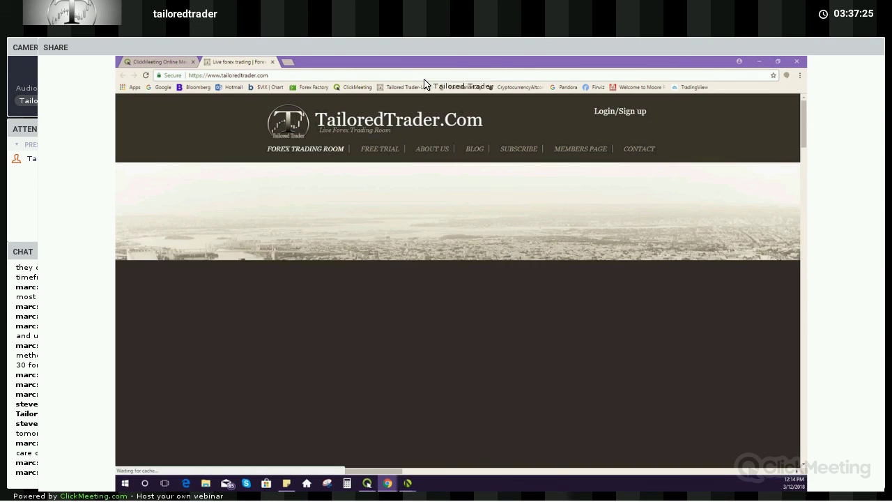
click(793, 483)
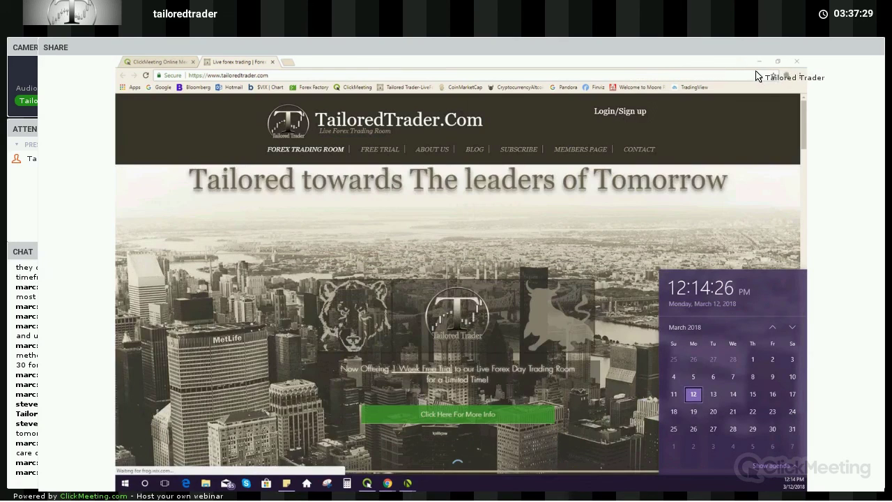
click(153, 110)
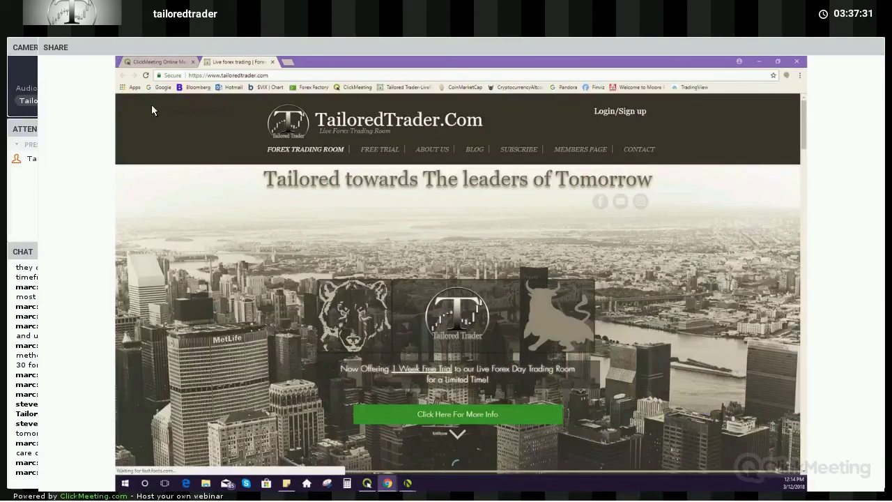